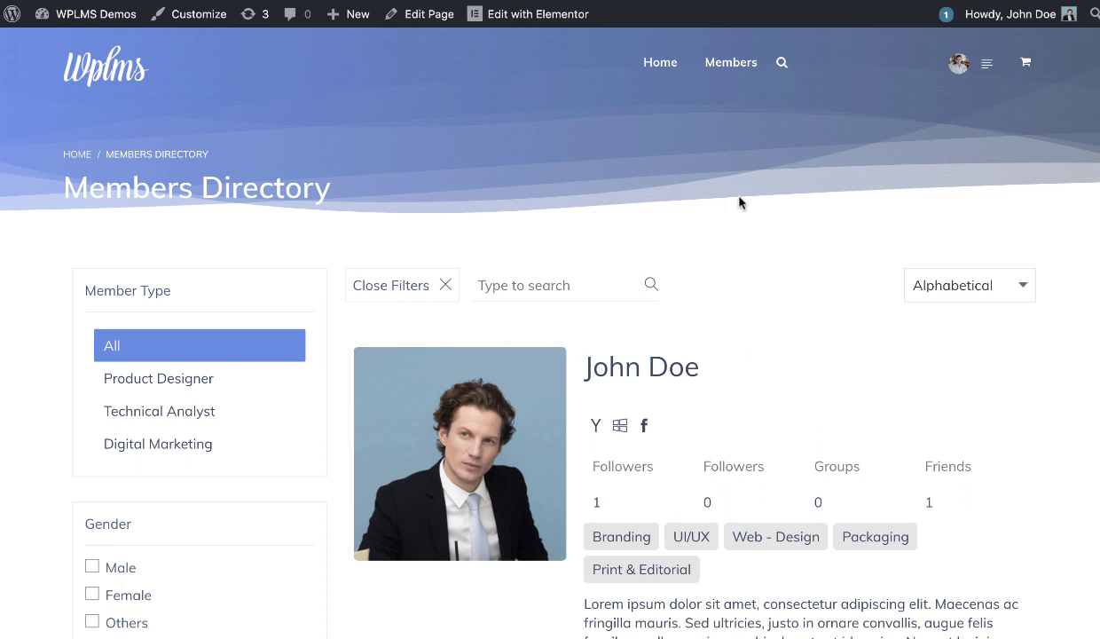
- Scroll through the Members Directory page to review its Member Type, Gender and Skills filters and member cards
scroll(739, 202, "down", 3)
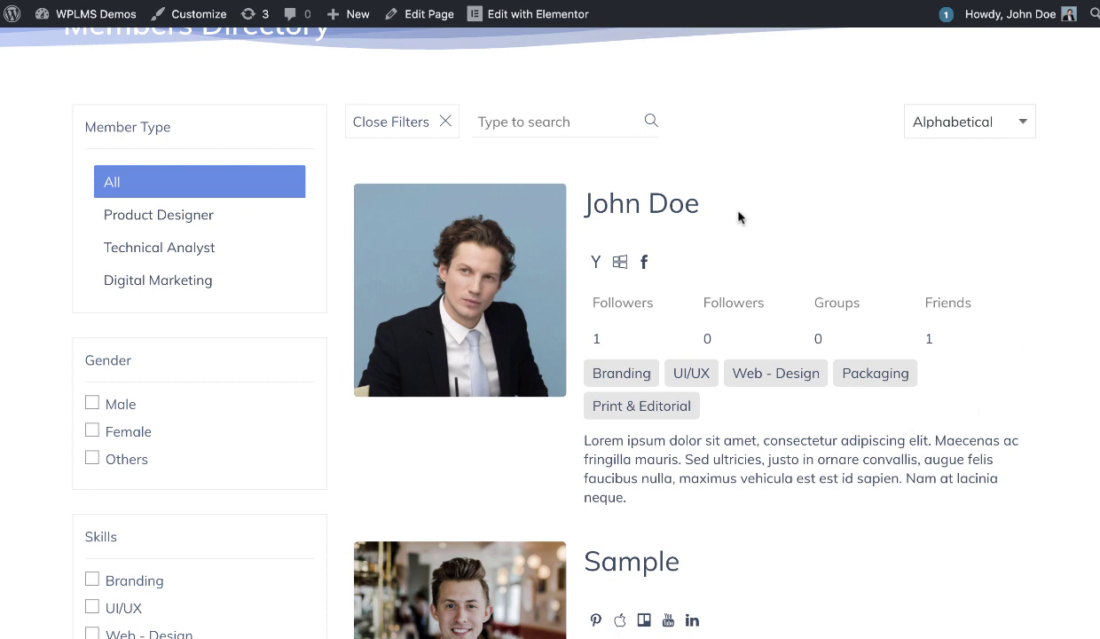
scroll(729, 501, "down", 5)
scroll(765, 427, "up", 4)
scroll(290, 209, "up", 2)
scroll(186, 266, "down", 1)
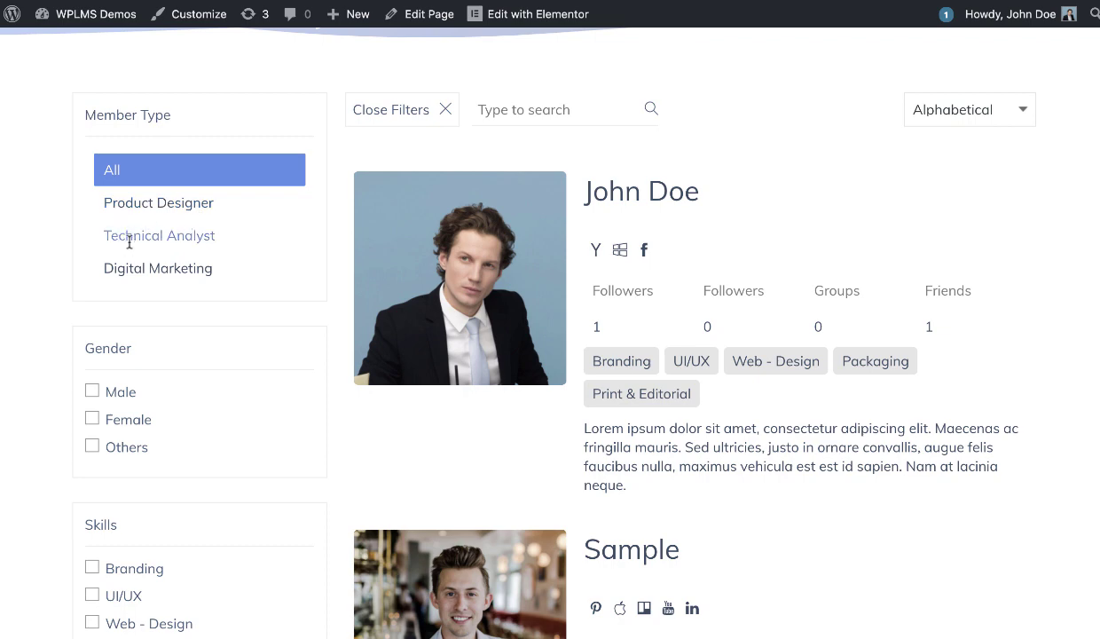
scroll(194, 273, "down", 4)
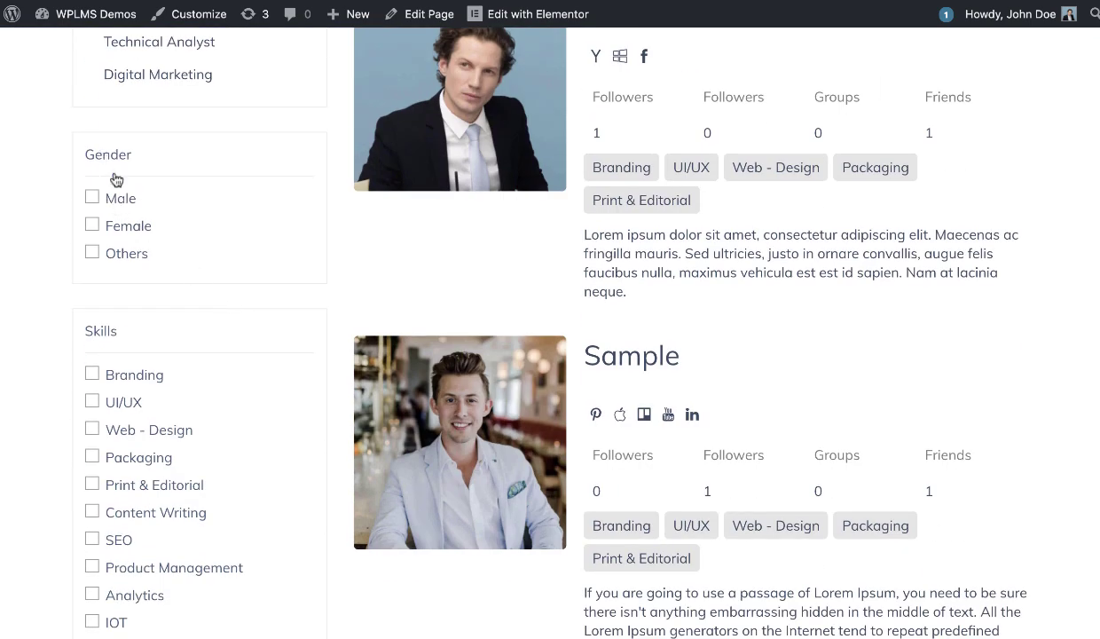
- Tick Female under Gender, then add a single-column section in Elementor and search widgets for 'direc'
left_click(129, 238)
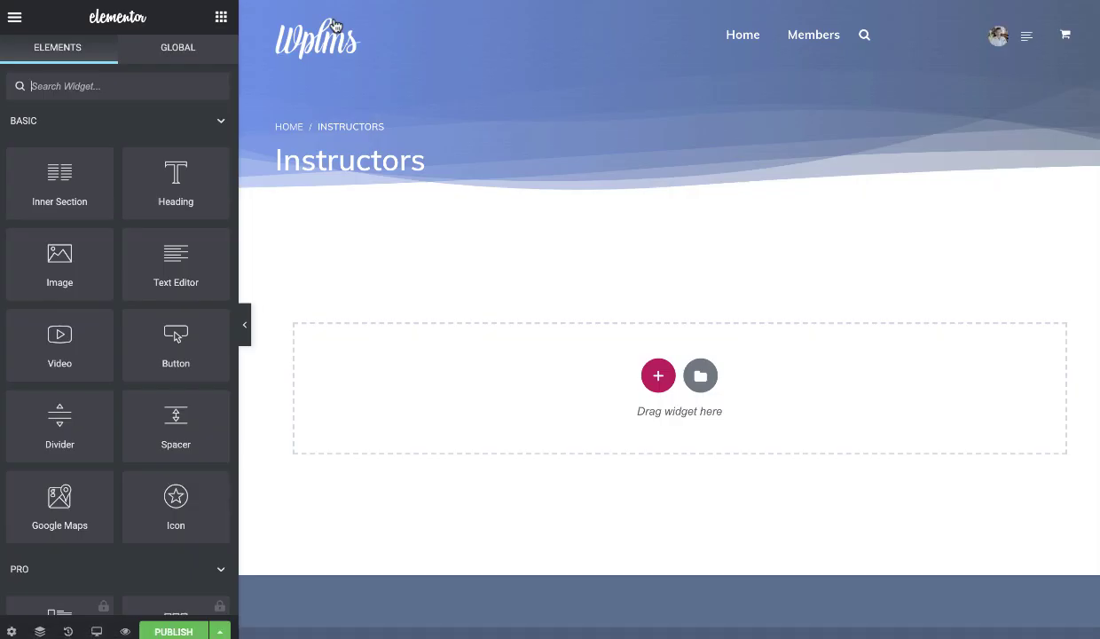
left_click(657, 375)
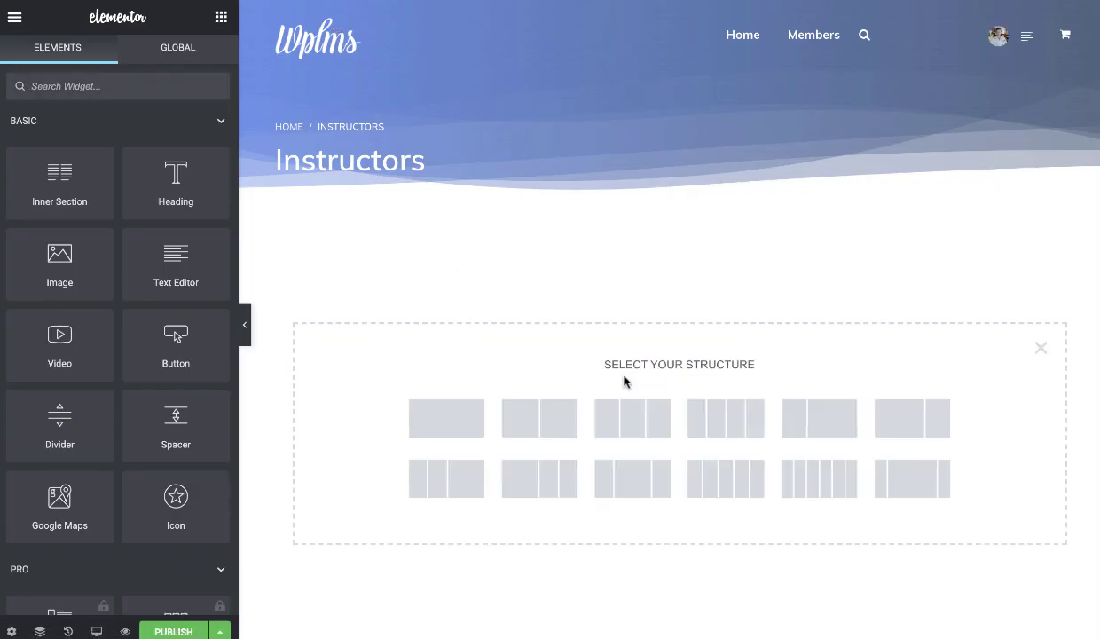
left_click(440, 429)
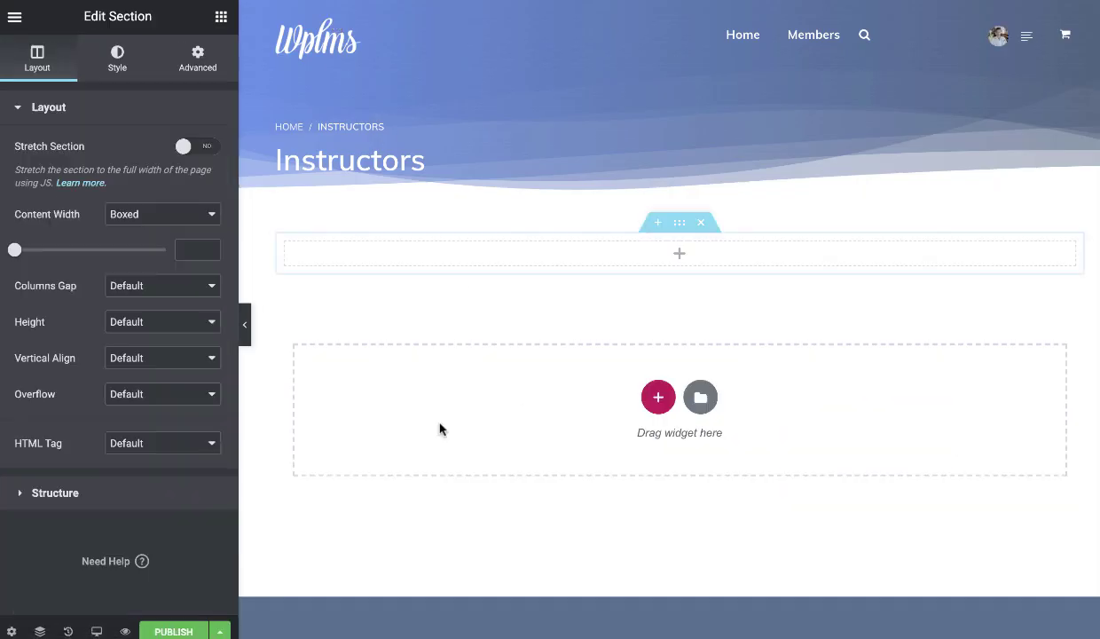
left_click(683, 253)
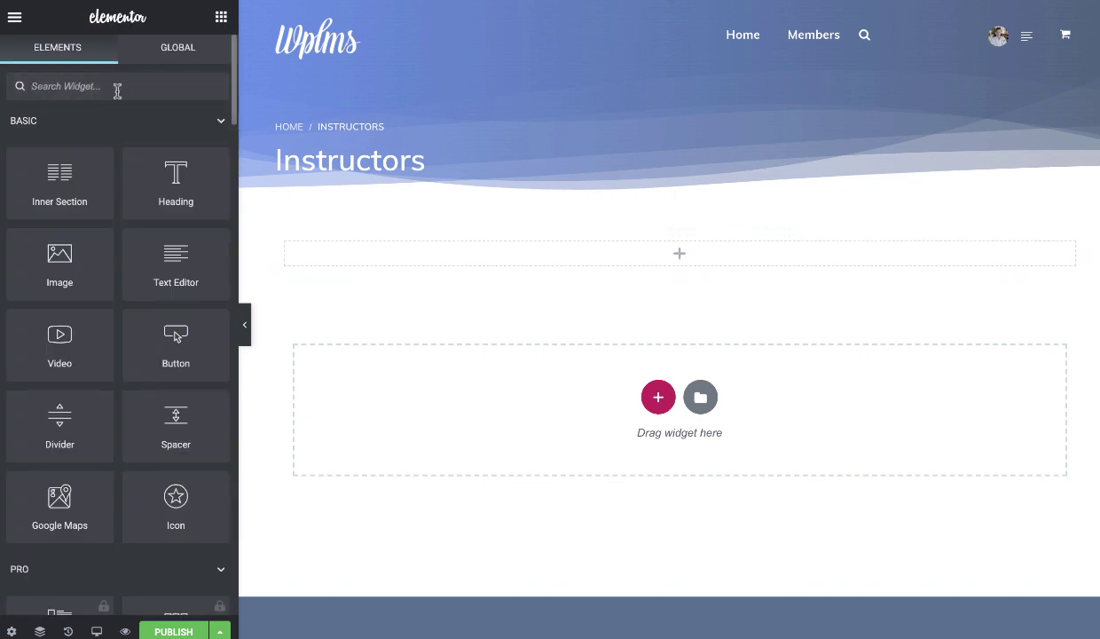
type("direc")
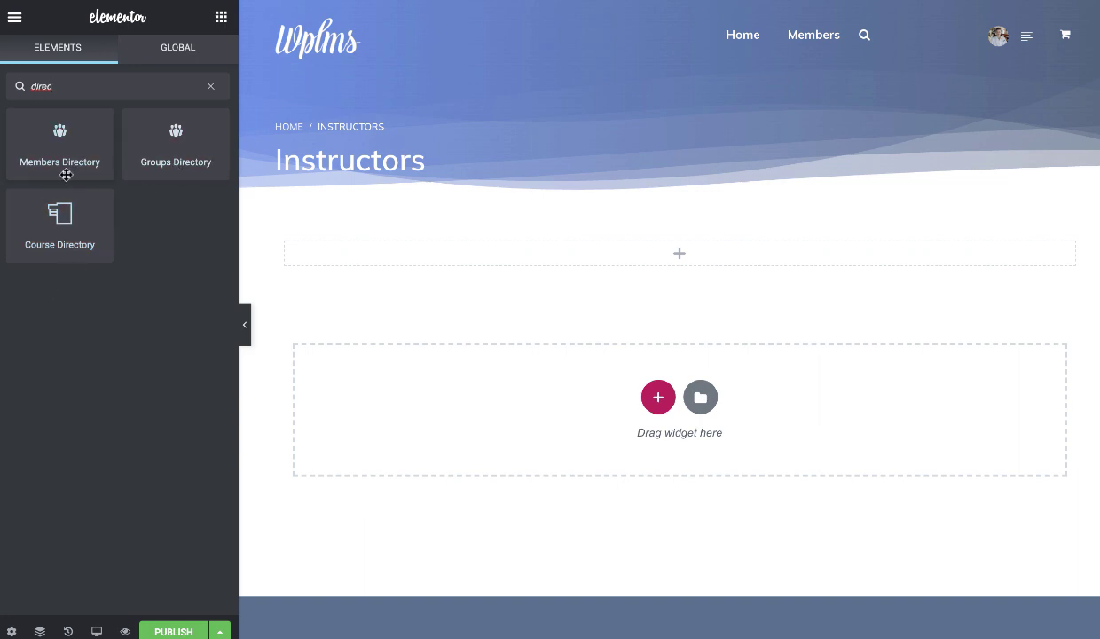
- Drop a Members Directory widget into the new section and set members in view to 5
left_click_drag(61, 140, 632, 261)
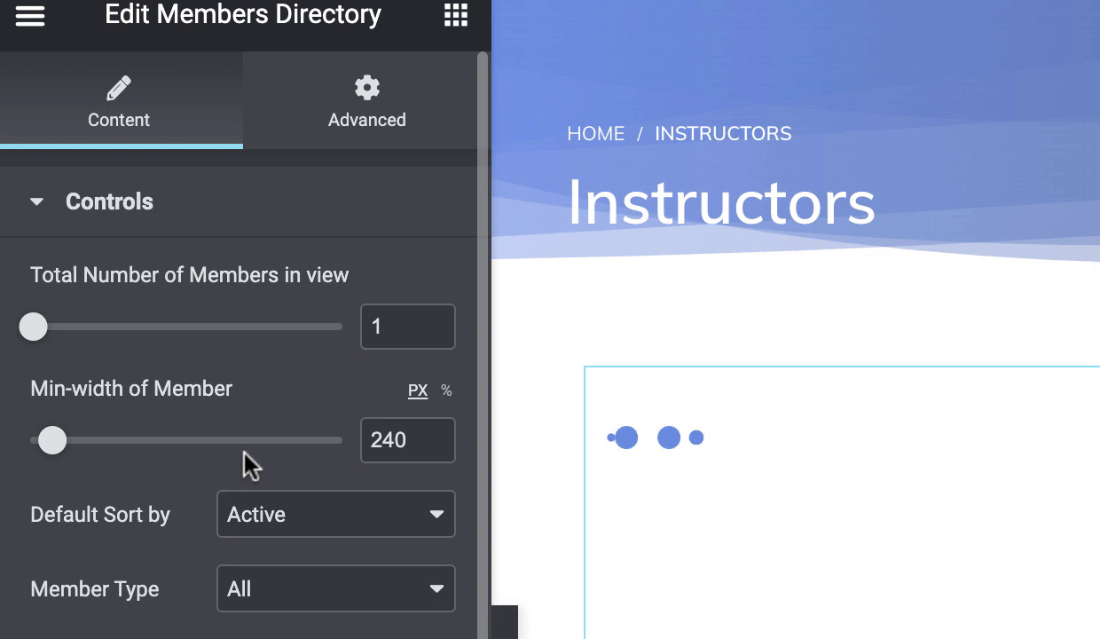
left_click_drag(35, 328, 81, 339)
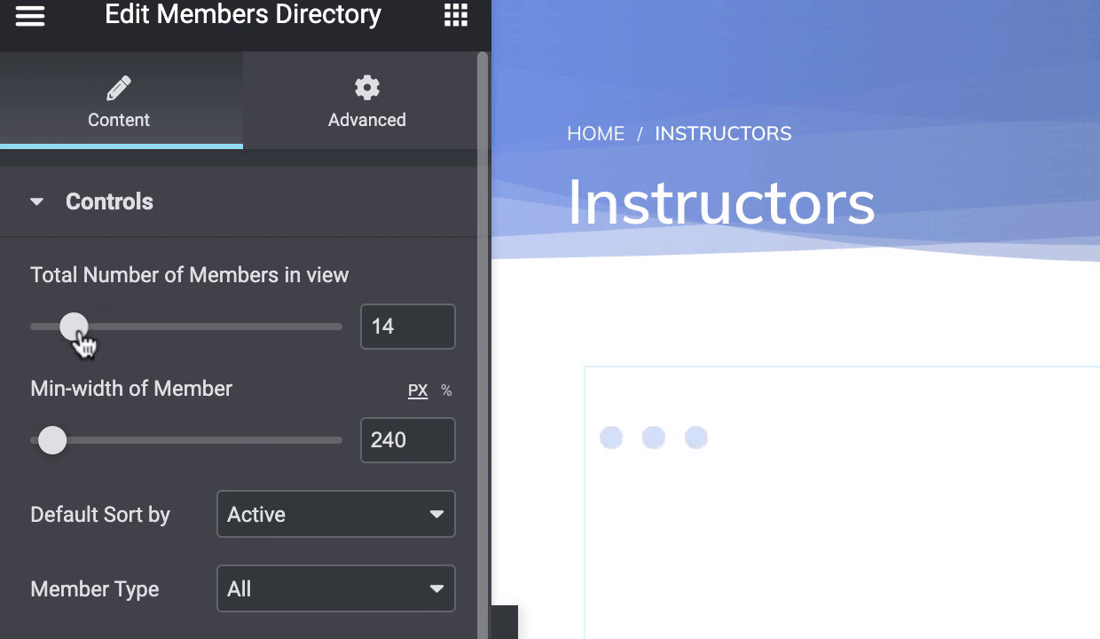
left_click(399, 324)
key("BackSpace")
type("0")
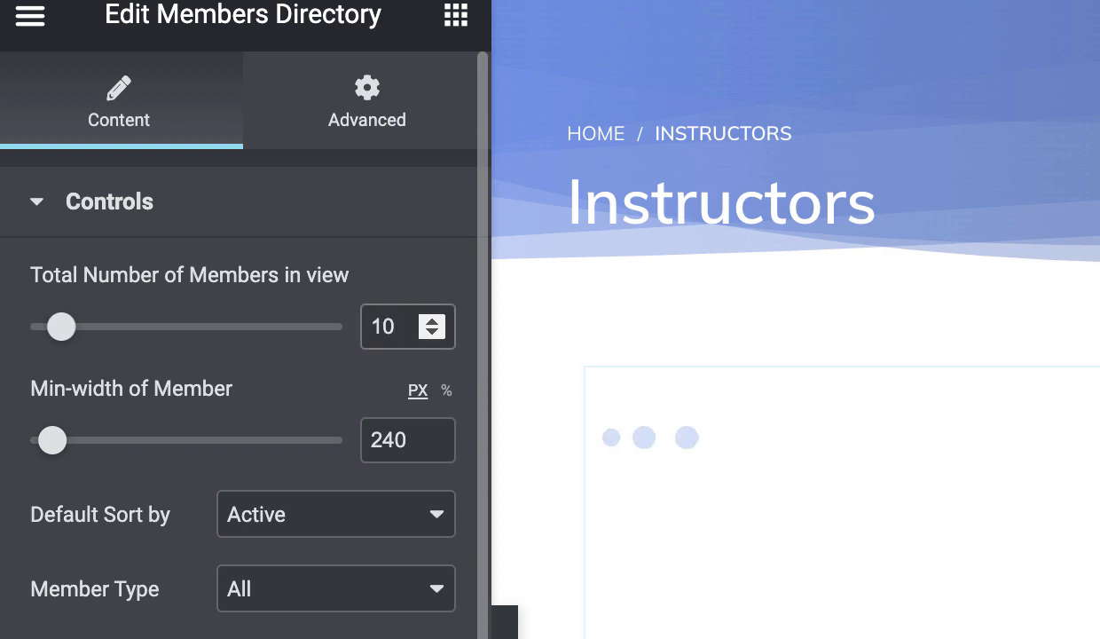
key("BackSpace")
key("BackSpace")
type("5")
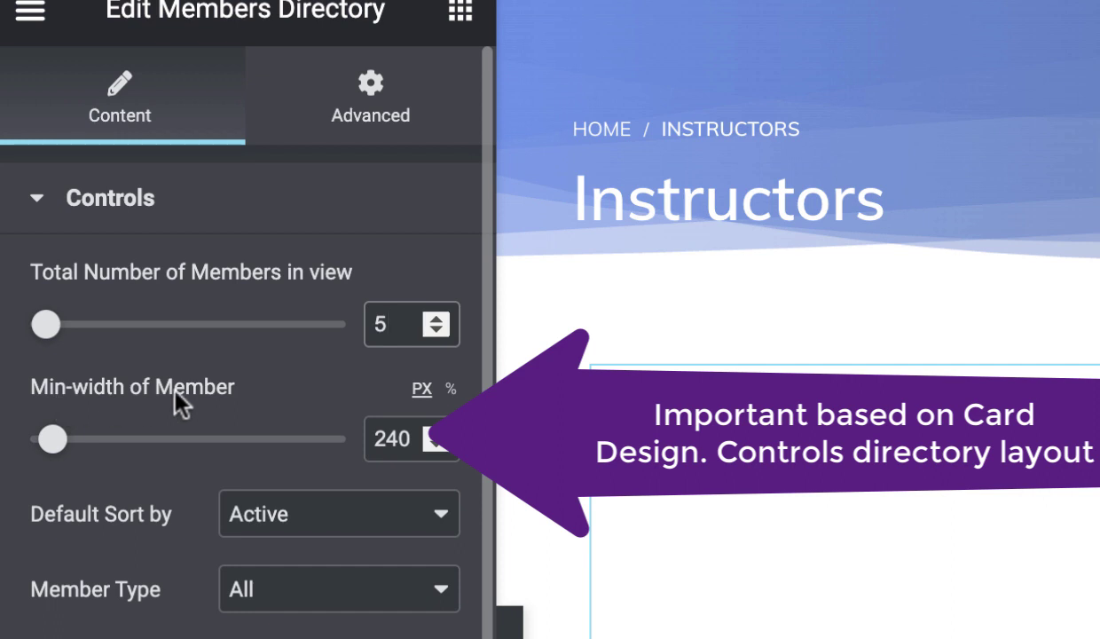
scroll(280, 487, "down", 1)
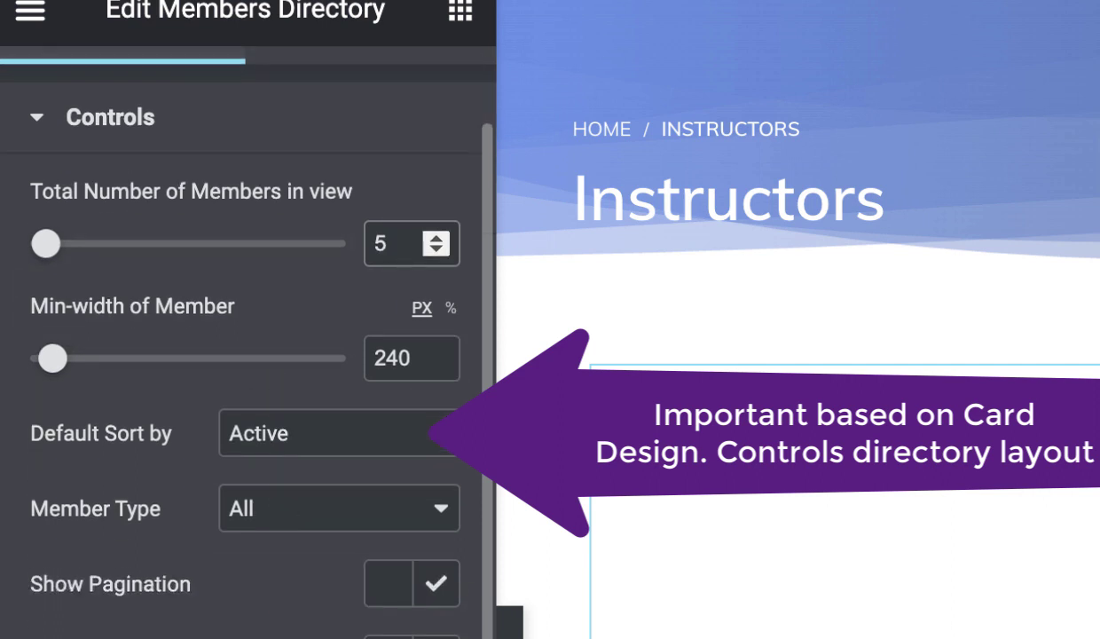
left_click(277, 437)
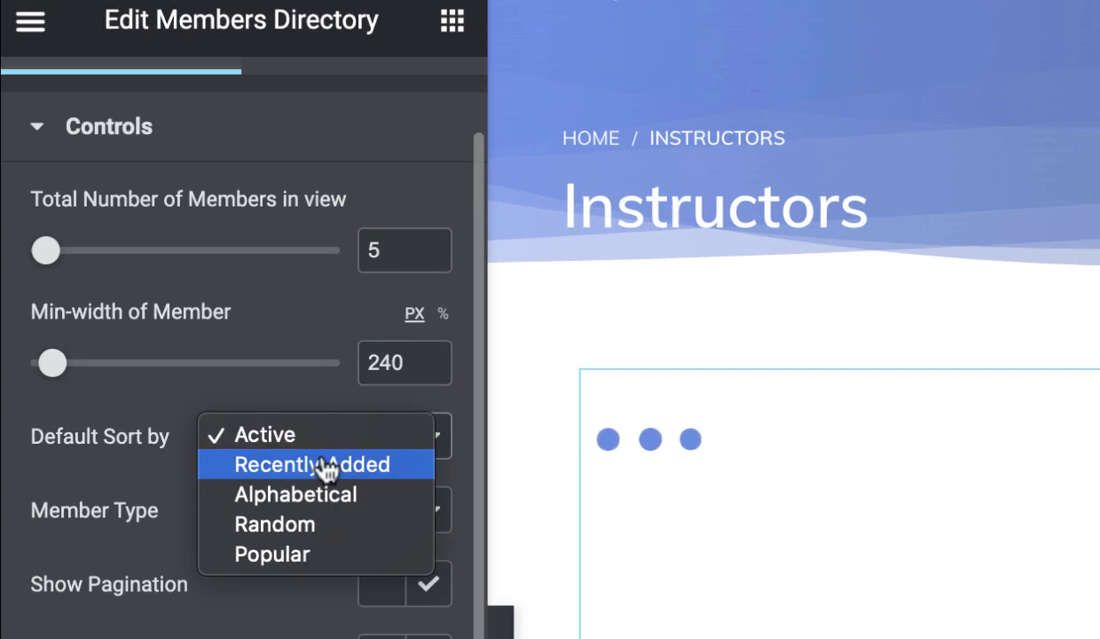
left_click(118, 477)
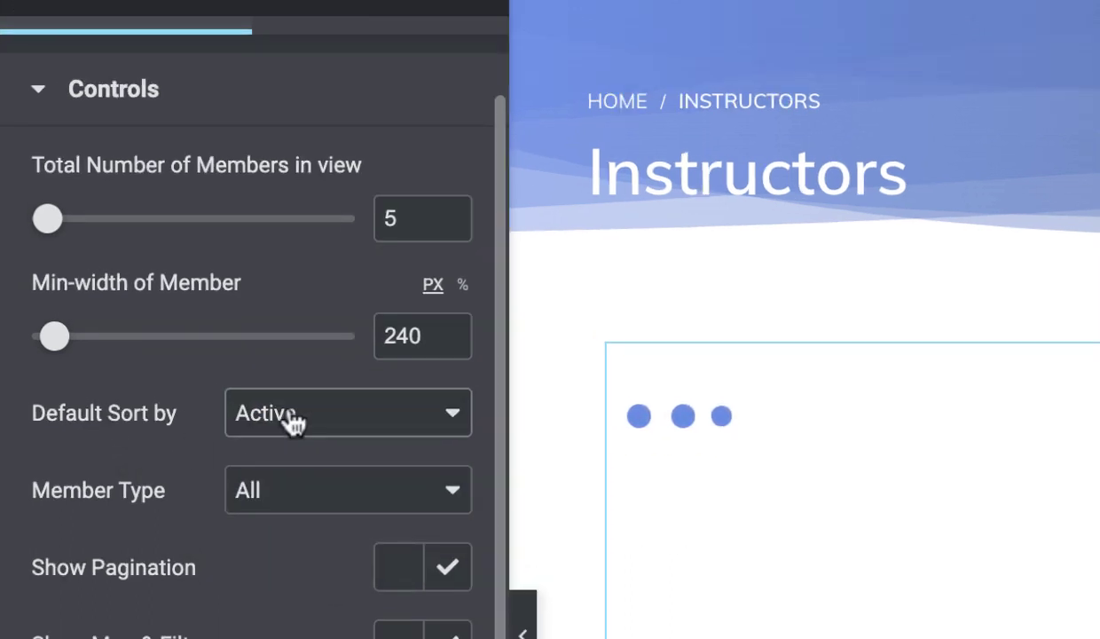
left_click(295, 505)
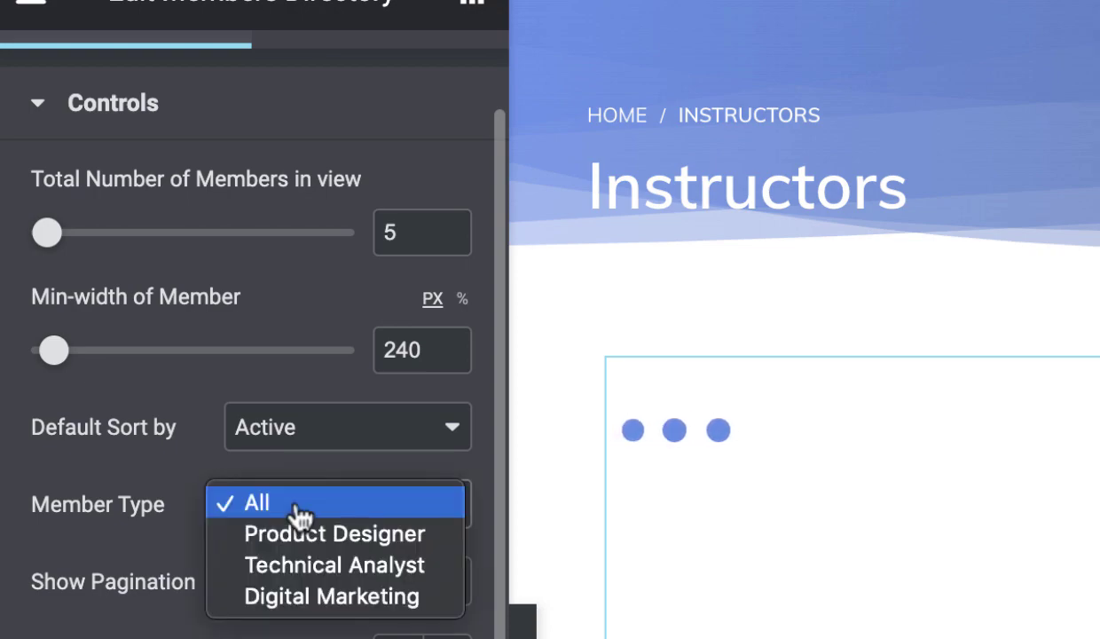
left_click(298, 506)
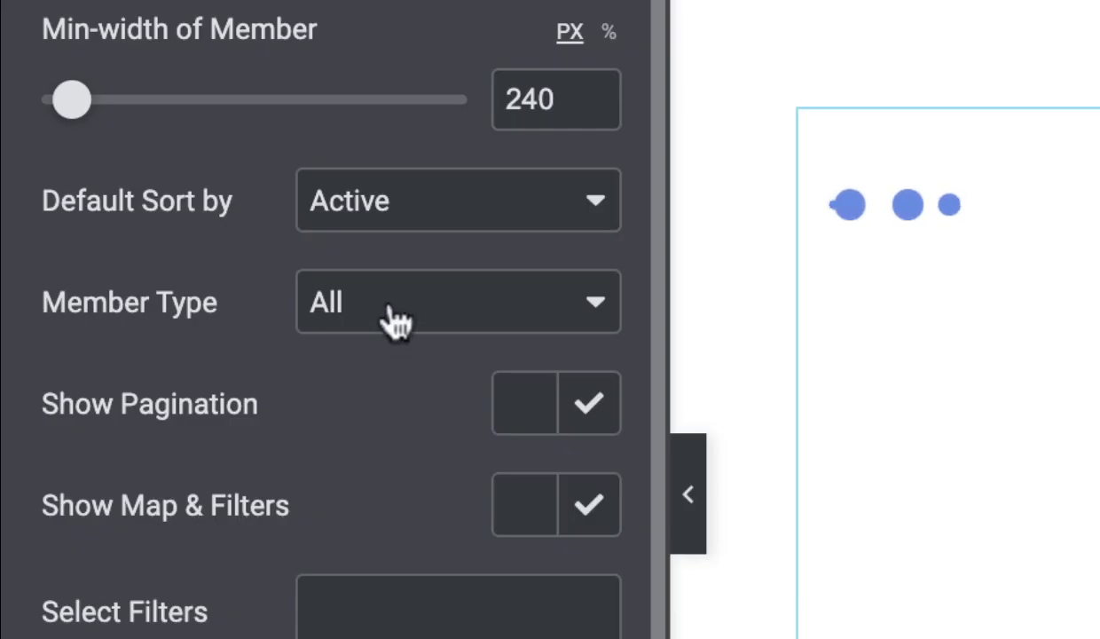
left_click(300, 515)
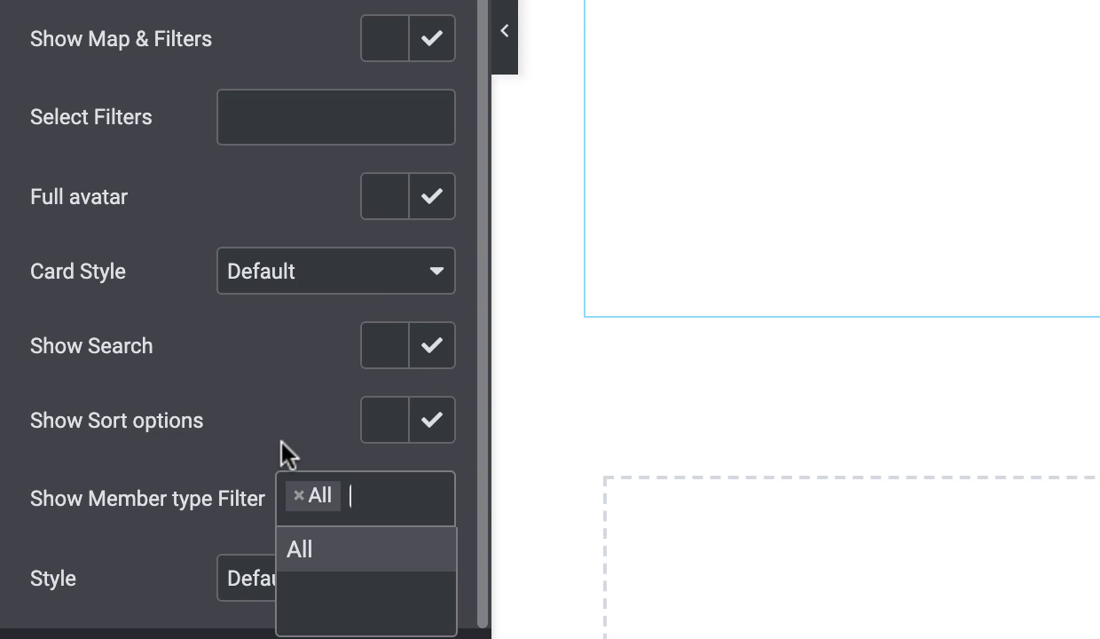
- Set the member type filter to All and list the Gender, Birthday and Skills filter choices
left_click(319, 484)
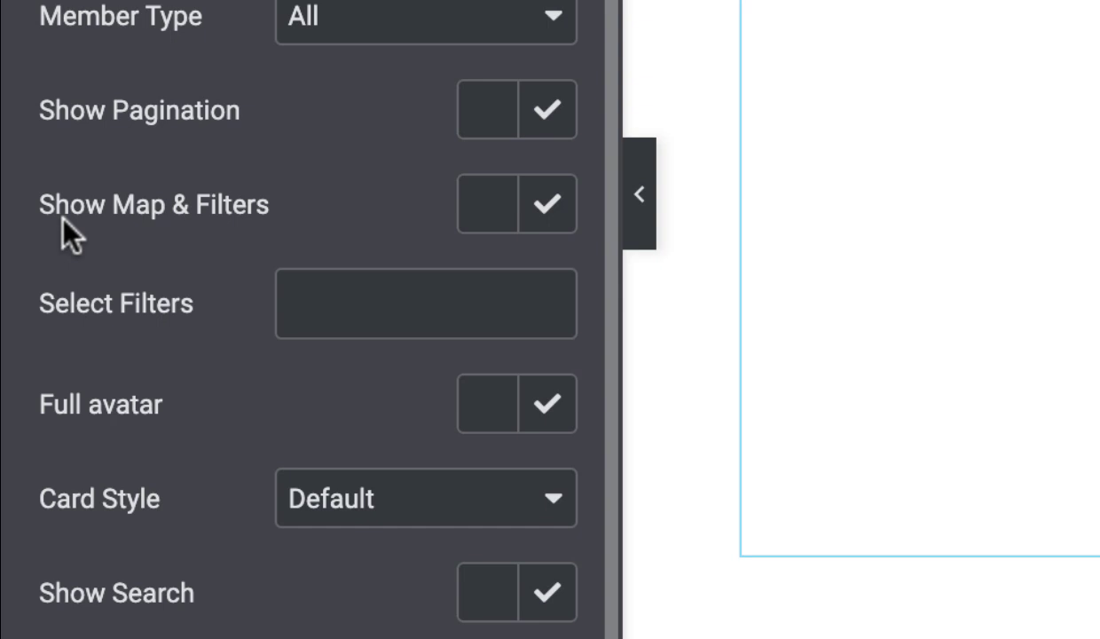
left_click(360, 292)
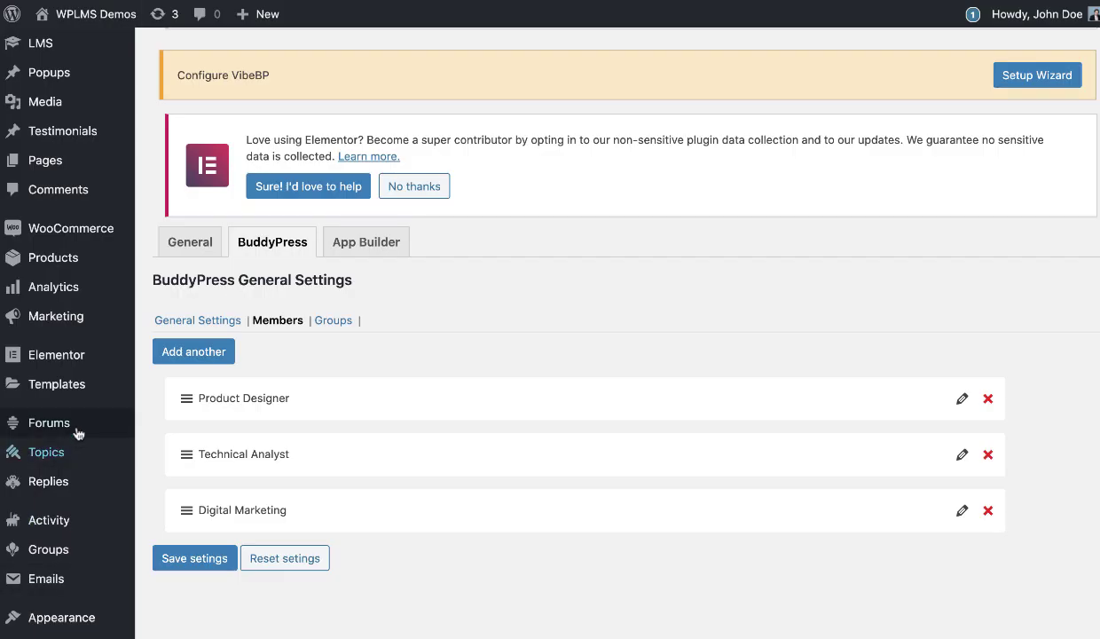
scroll(79, 432, "down", 5)
mouse_move(86, 258)
left_click(209, 356)
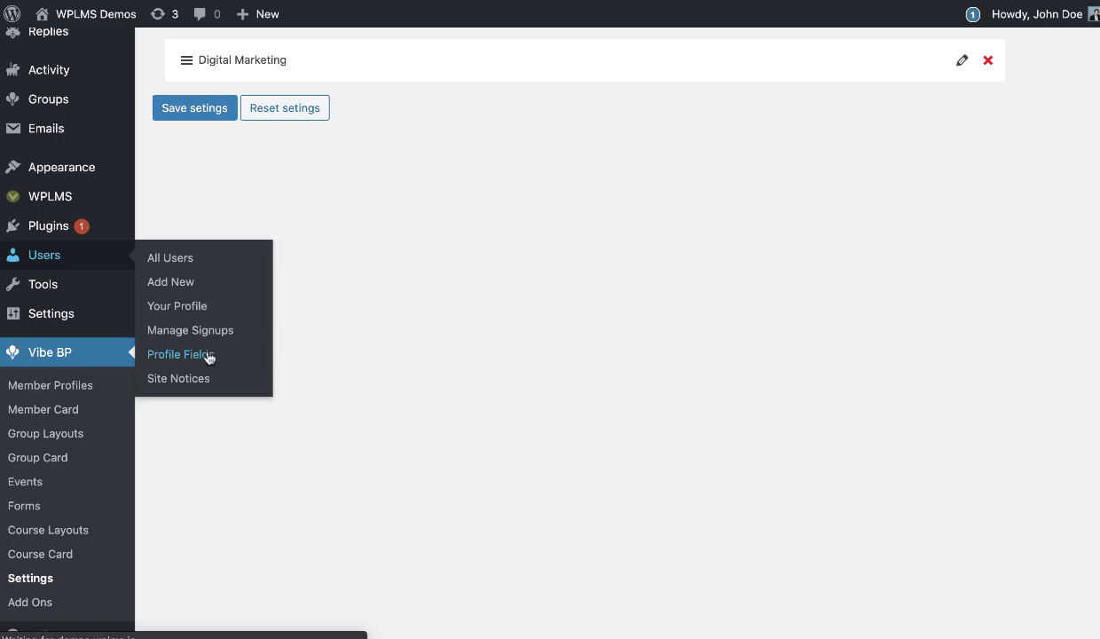
scroll(567, 372, "down", 3)
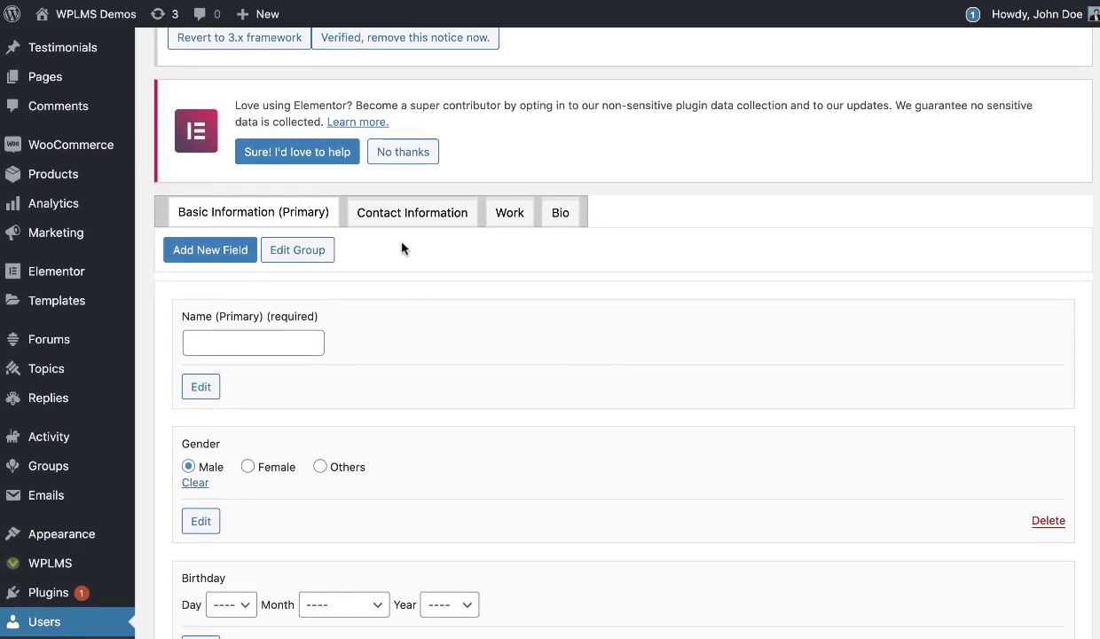
scroll(401, 248, "down", 2)
scroll(401, 249, "down", 2)
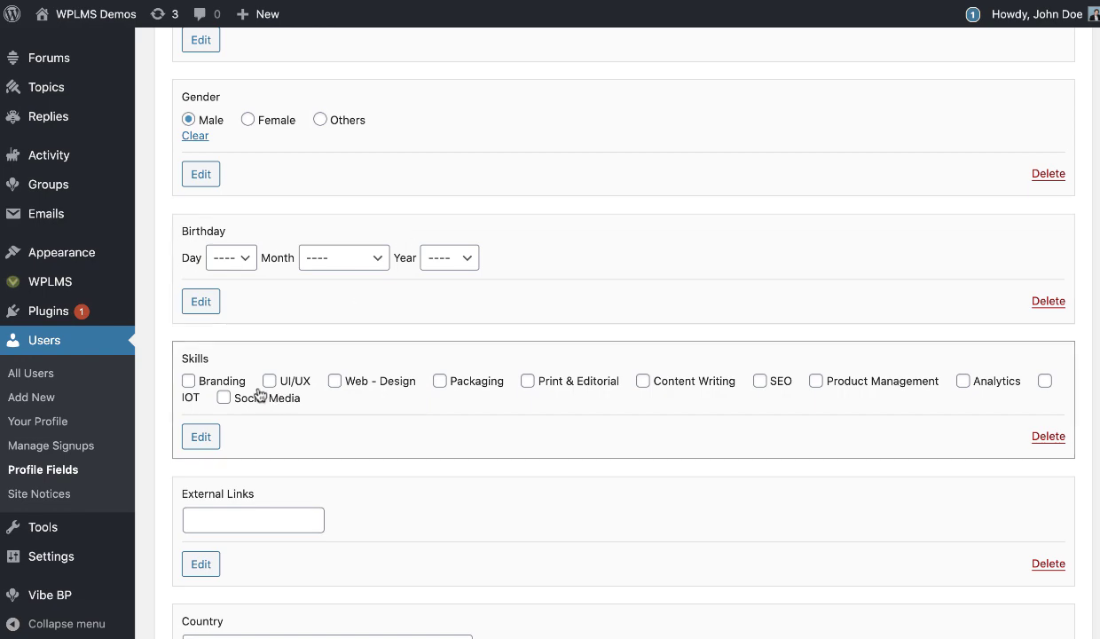
scroll(331, 453, "down", 2)
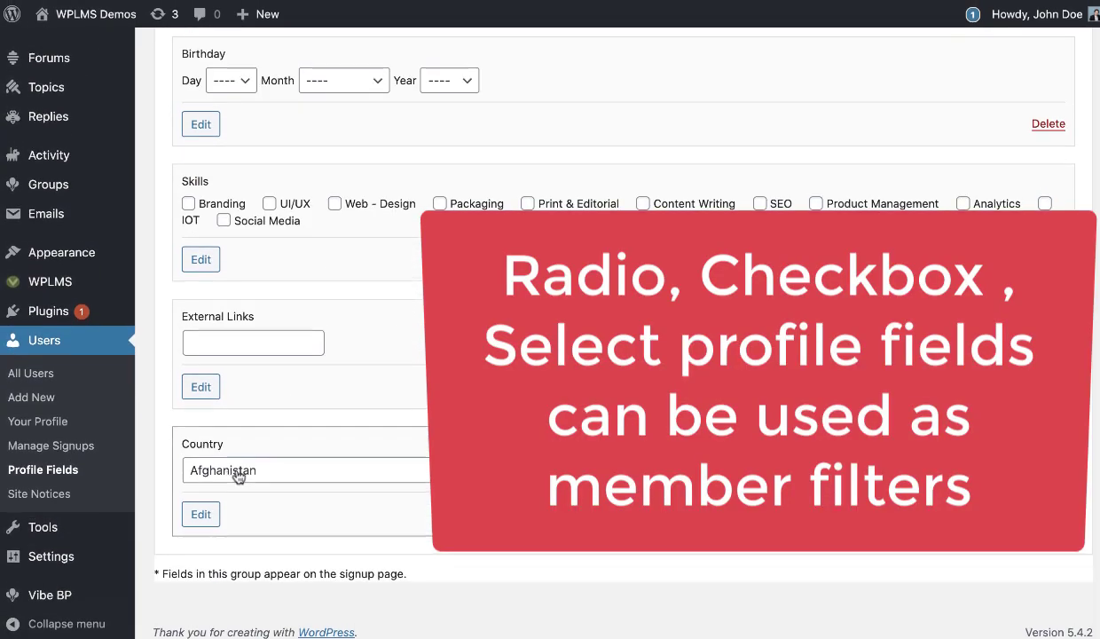
scroll(400, 470, "up", 4)
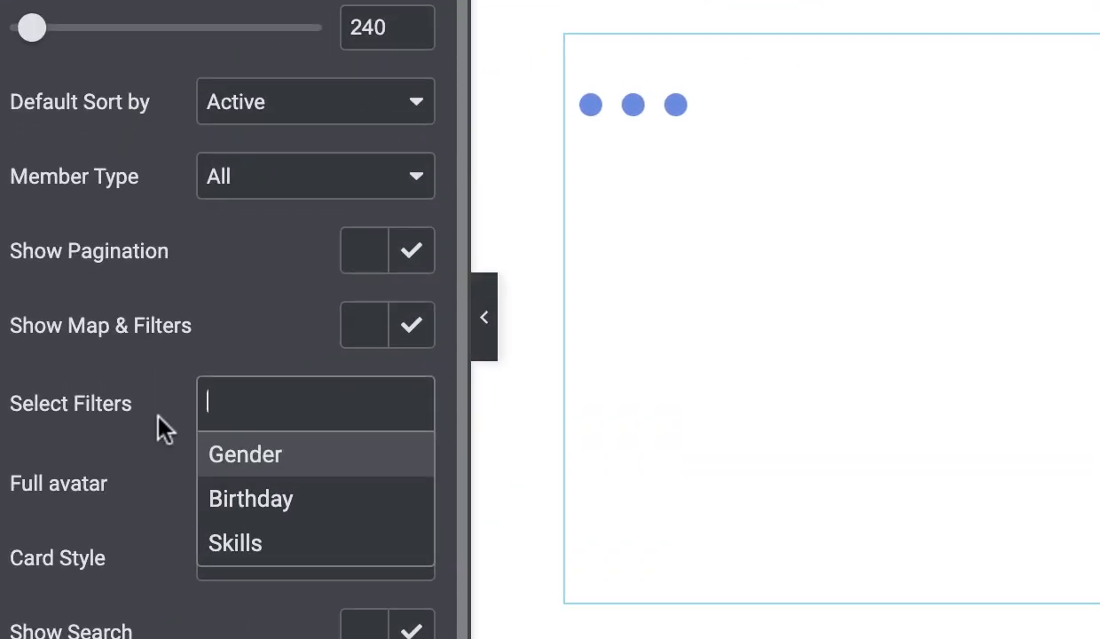
- Close the Select Filters list and switch on Full avatar for the directory's members
left_click(133, 406)
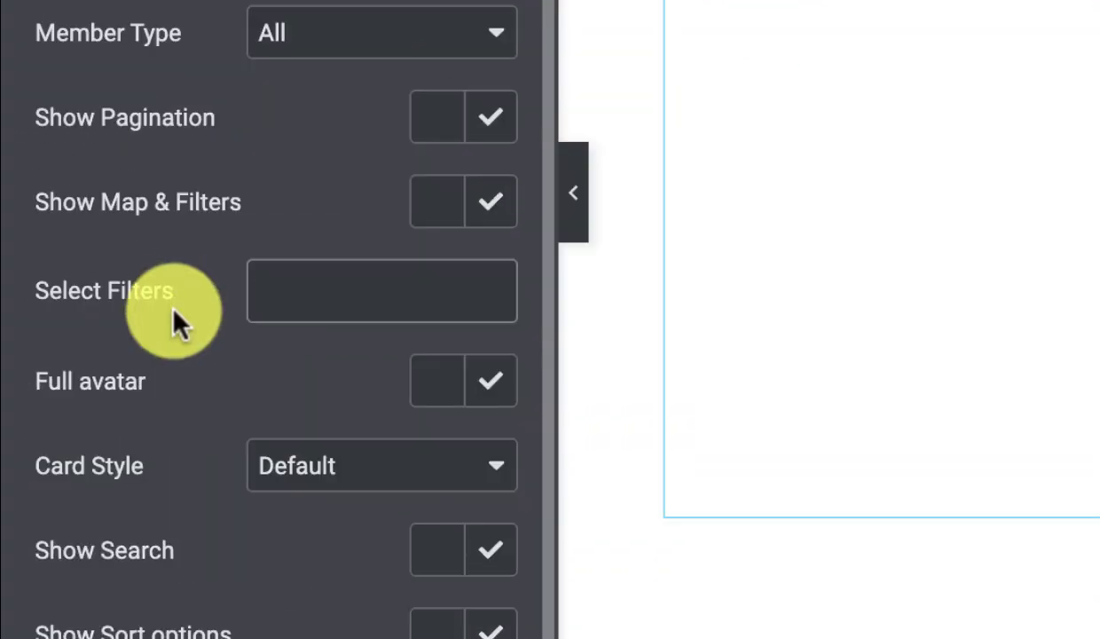
left_click(519, 380)
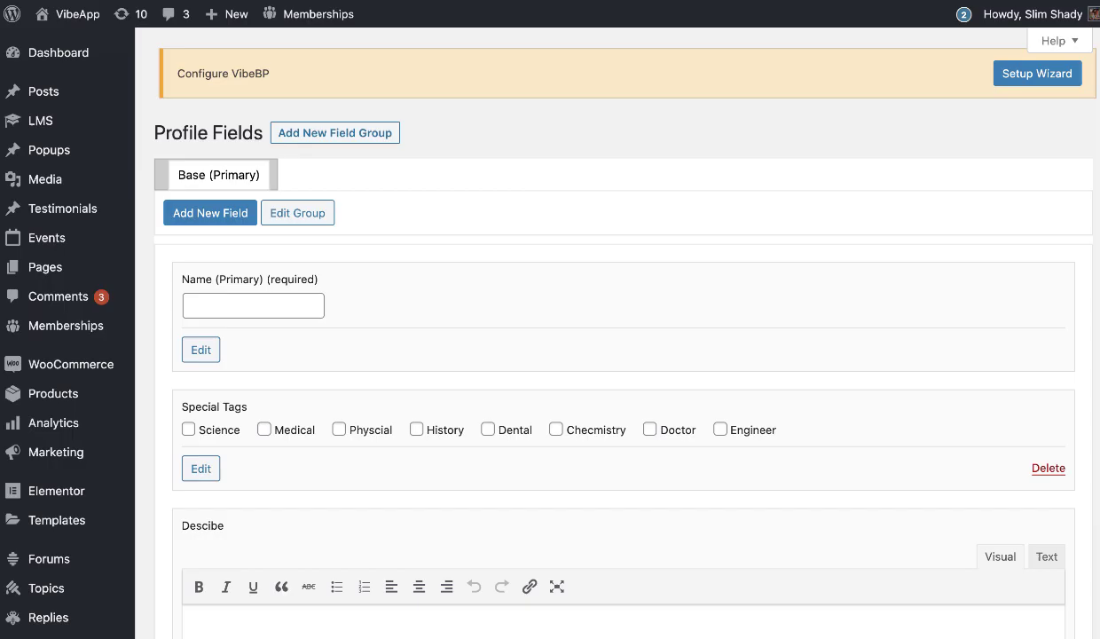
scroll(263, 278, "down", 10)
mouse_move(61, 523)
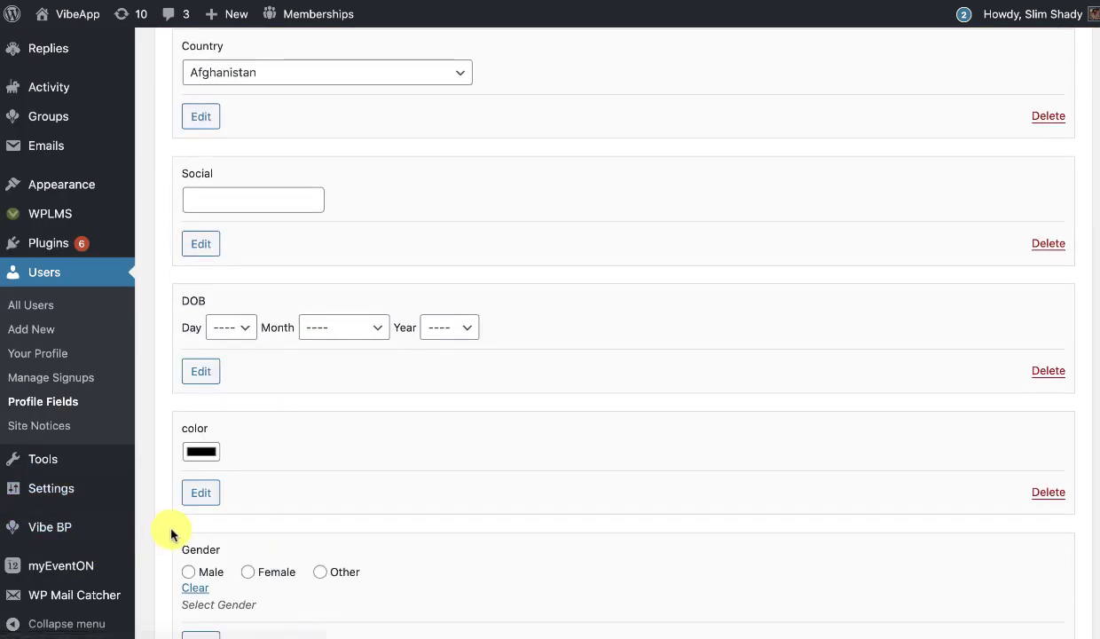
- Open Vibe BP Settings and review Followers, Likes and the 300/150 px avatar sizes
left_click(183, 577)
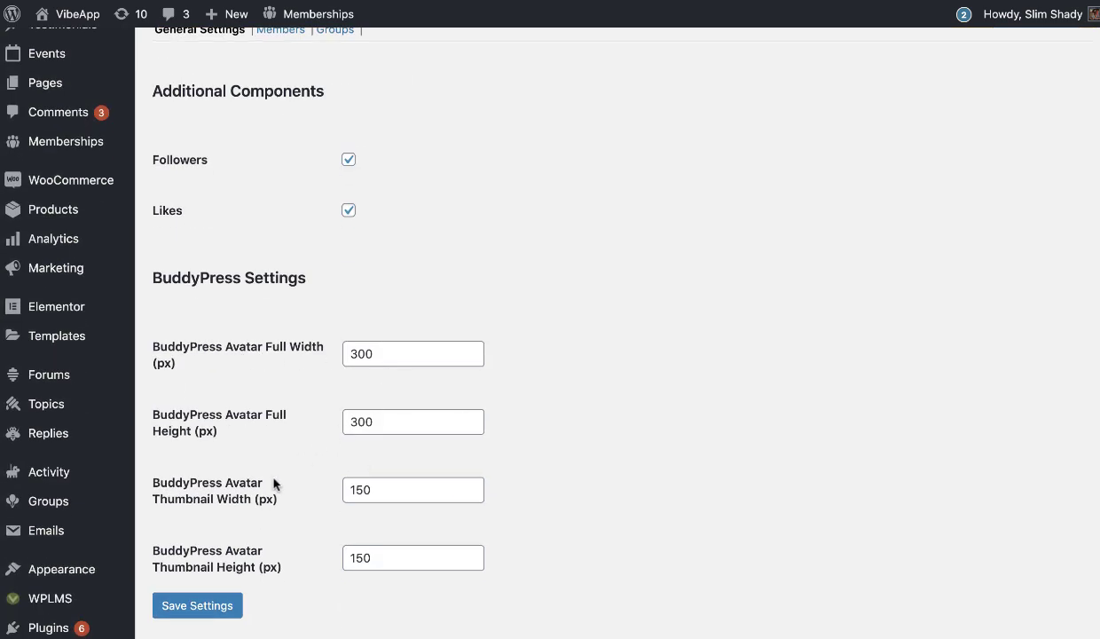
scroll(230, 475, "down", 1)
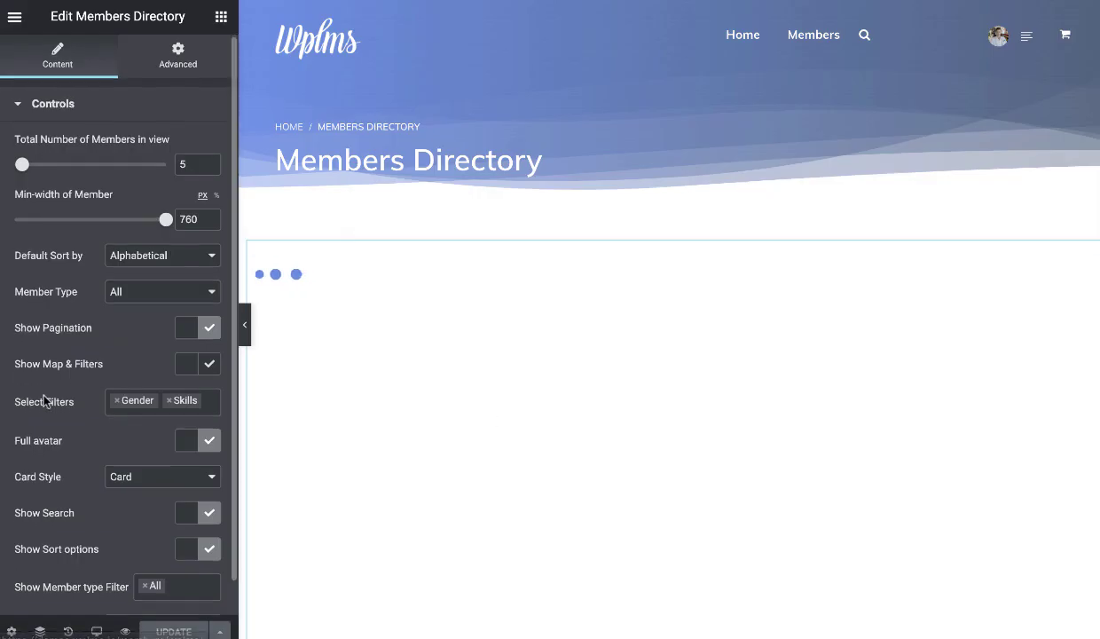
scroll(69, 461, "down", 1)
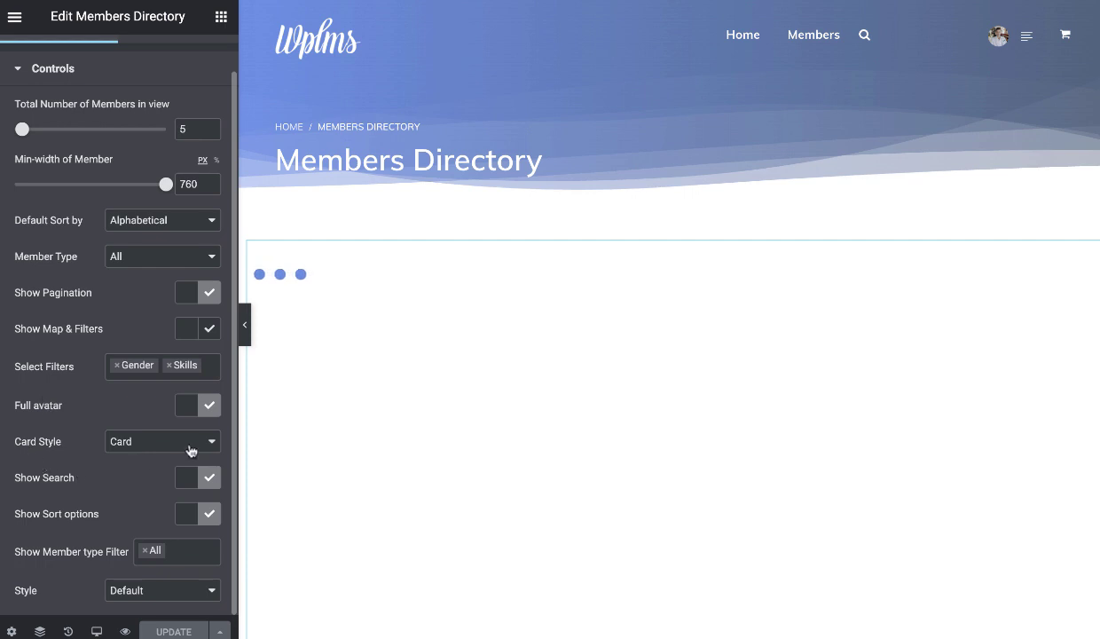
left_click(129, 441)
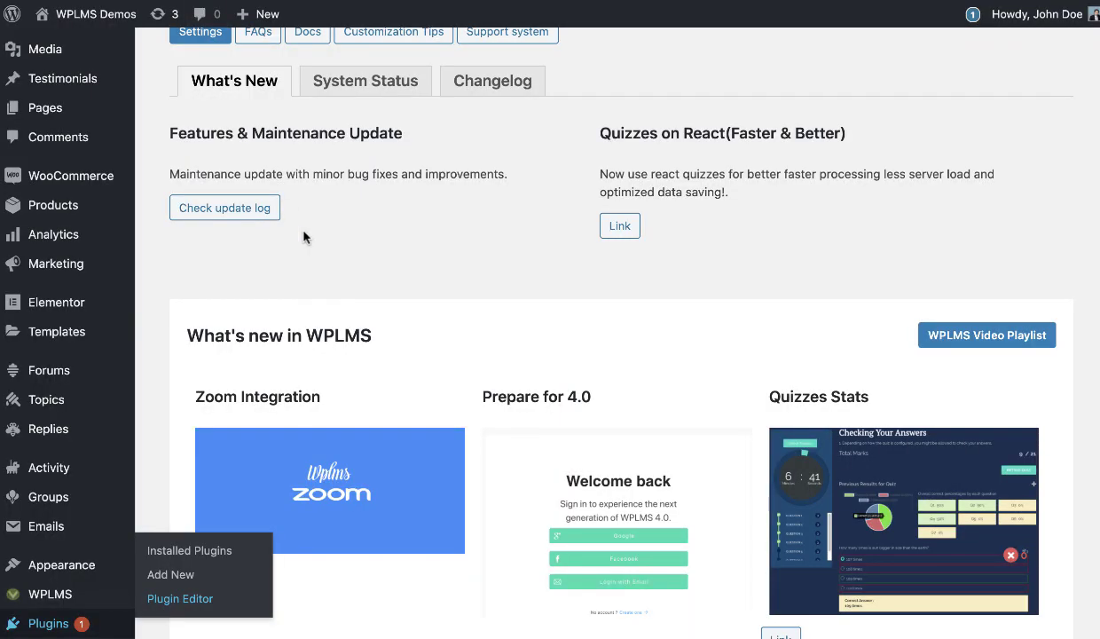
- Scroll the admin page while the Vibe BP Member Card page loads
scroll(368, 236, "down", 6)
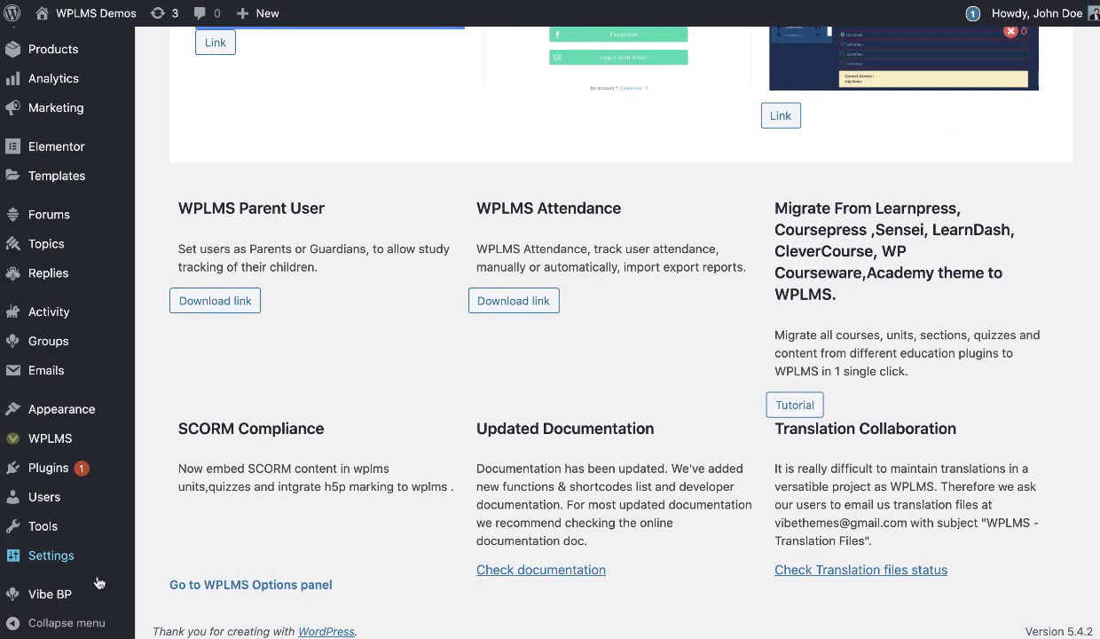
- Open the member card layouts and inspect a Member Profile Field widget's content settings
mouse_move(73, 572)
mouse_move(69, 594)
left_click(185, 373)
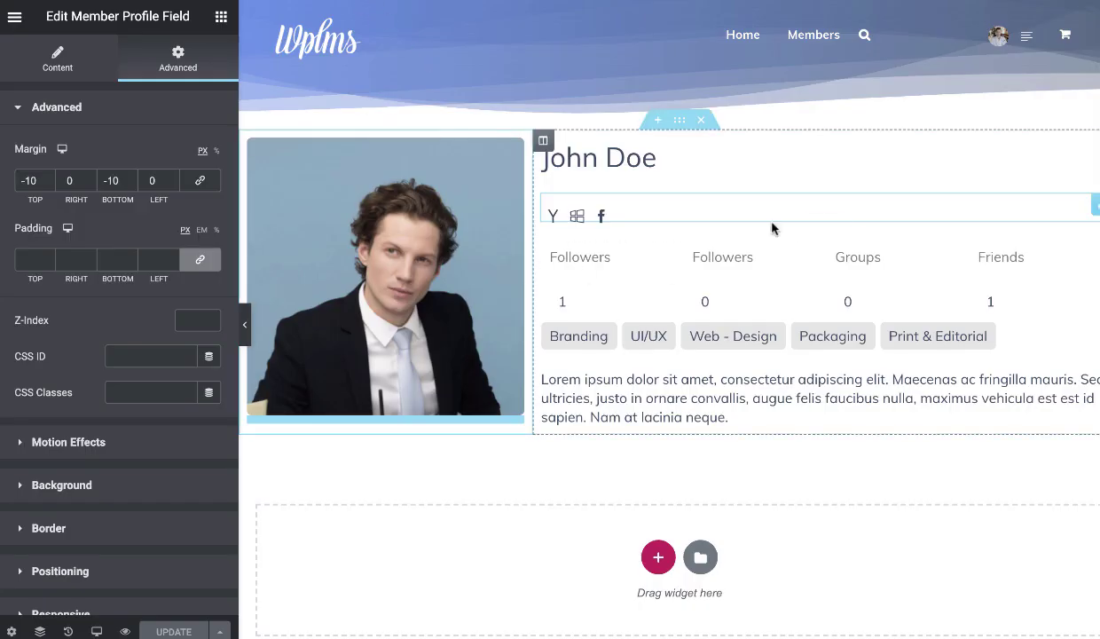
left_click(714, 158)
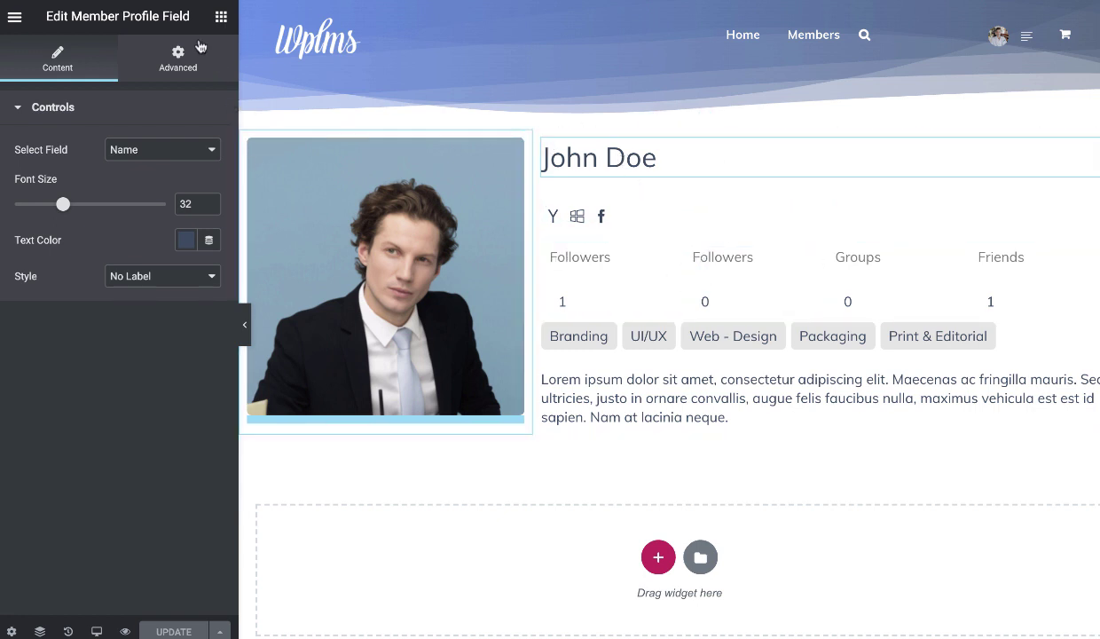
- Search widgets for 'prof' and check the card's member name and social icons profile fields
left_click(221, 20)
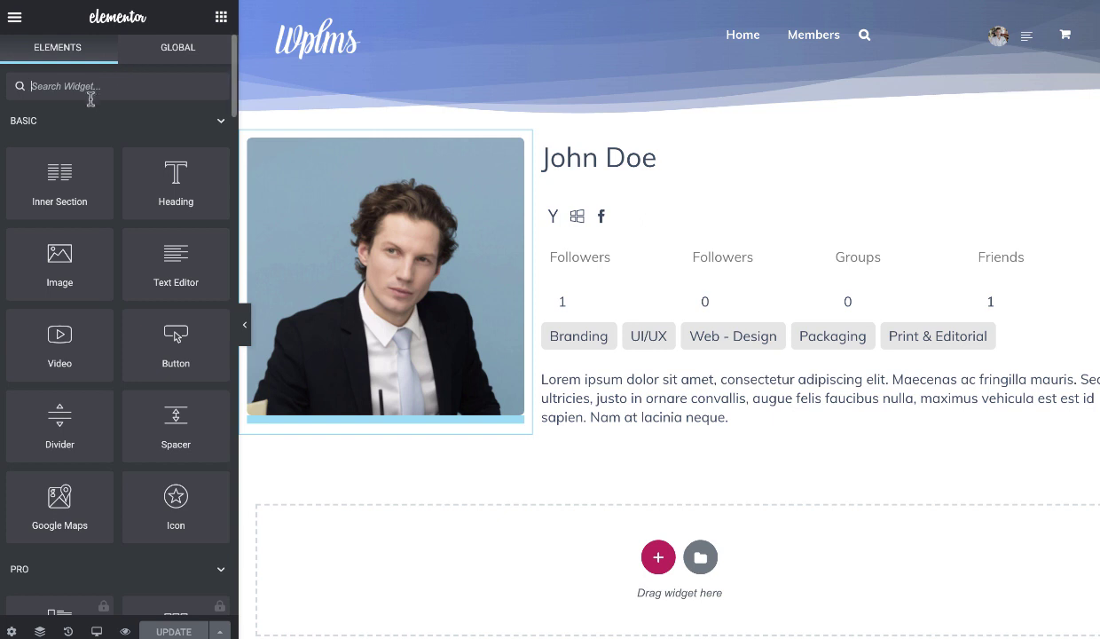
type("prof")
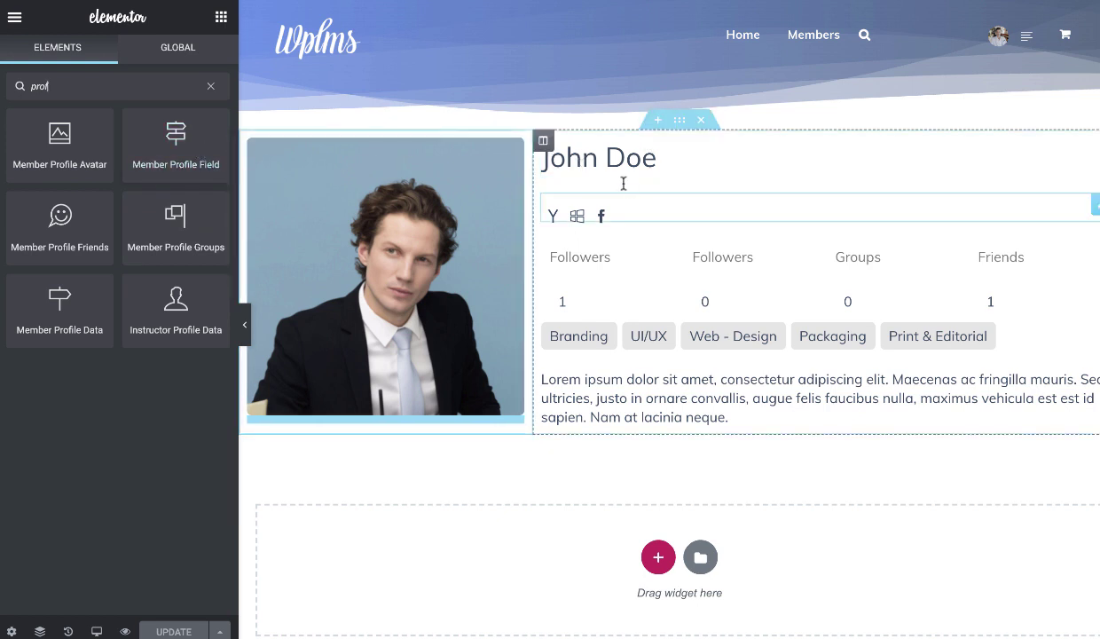
left_click(597, 158)
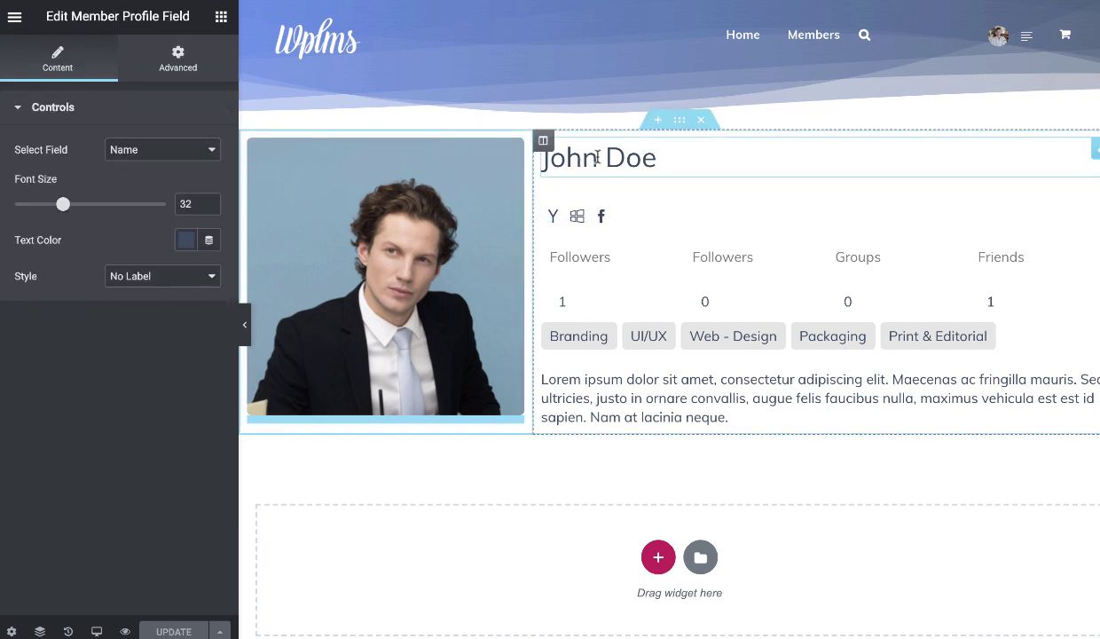
left_click(625, 220)
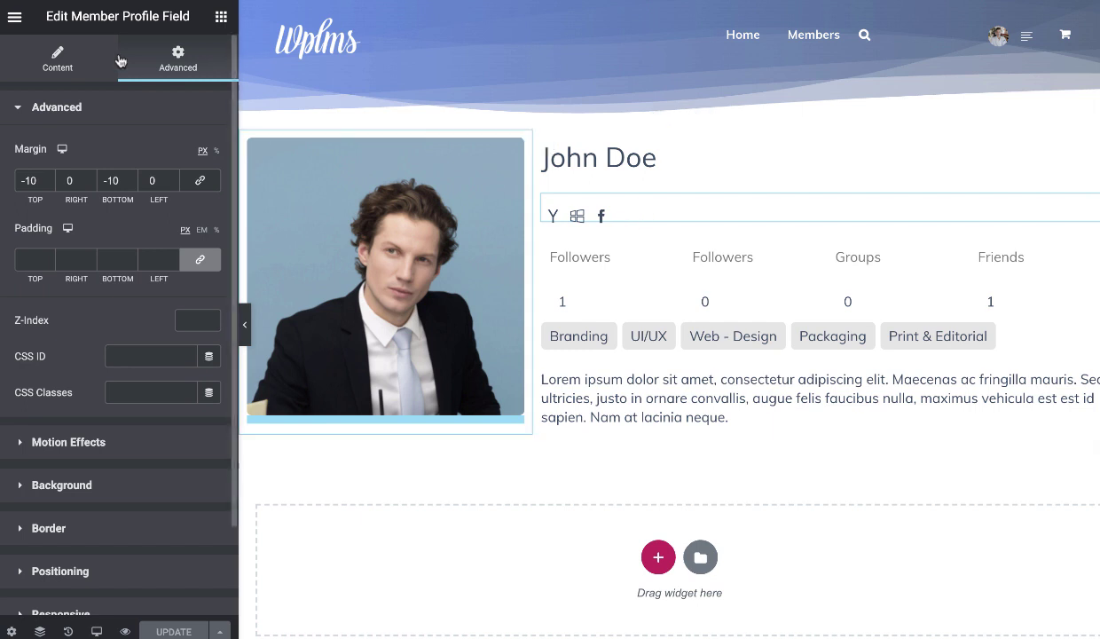
left_click(91, 53)
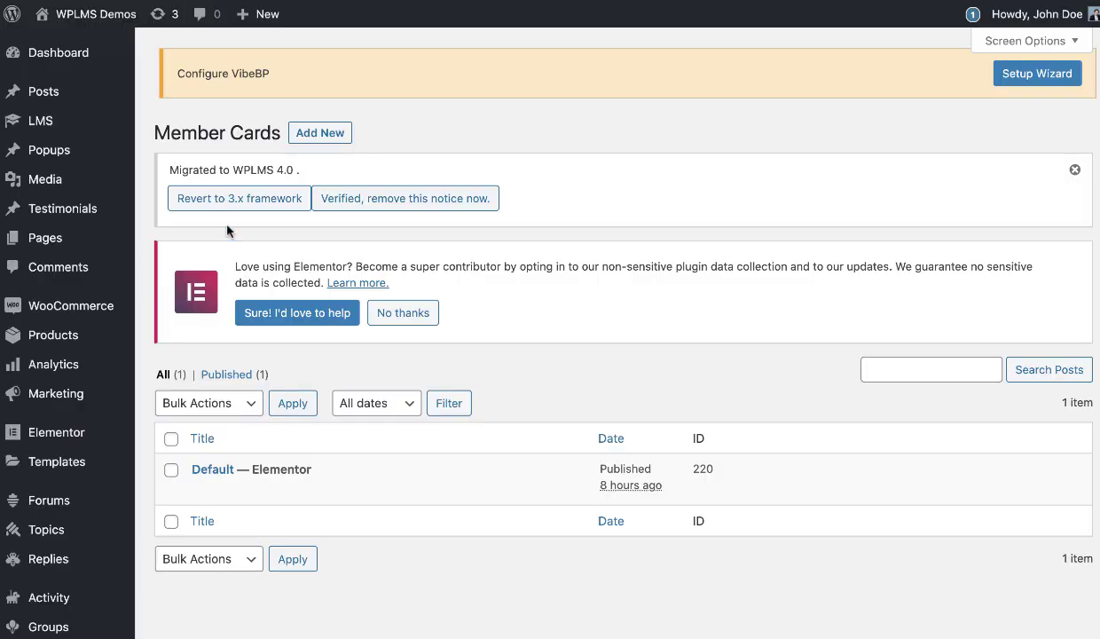
- Open the External Links field's edit page from Users > Profile Fields, showing type Social
scroll(208, 300, "down", 6)
mouse_move(49, 306)
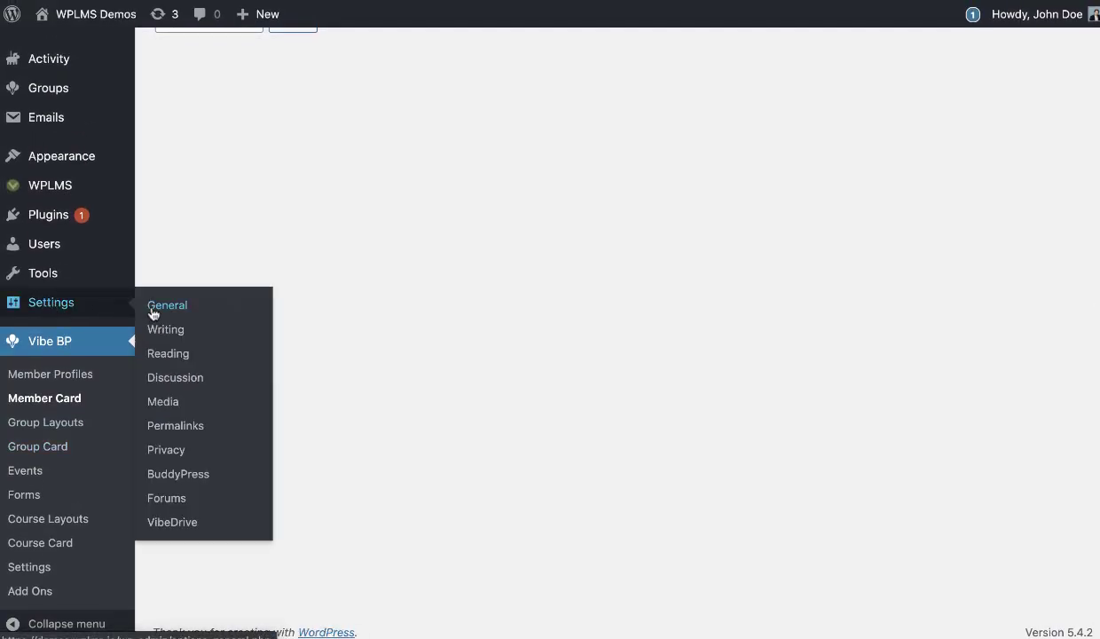
mouse_move(73, 246)
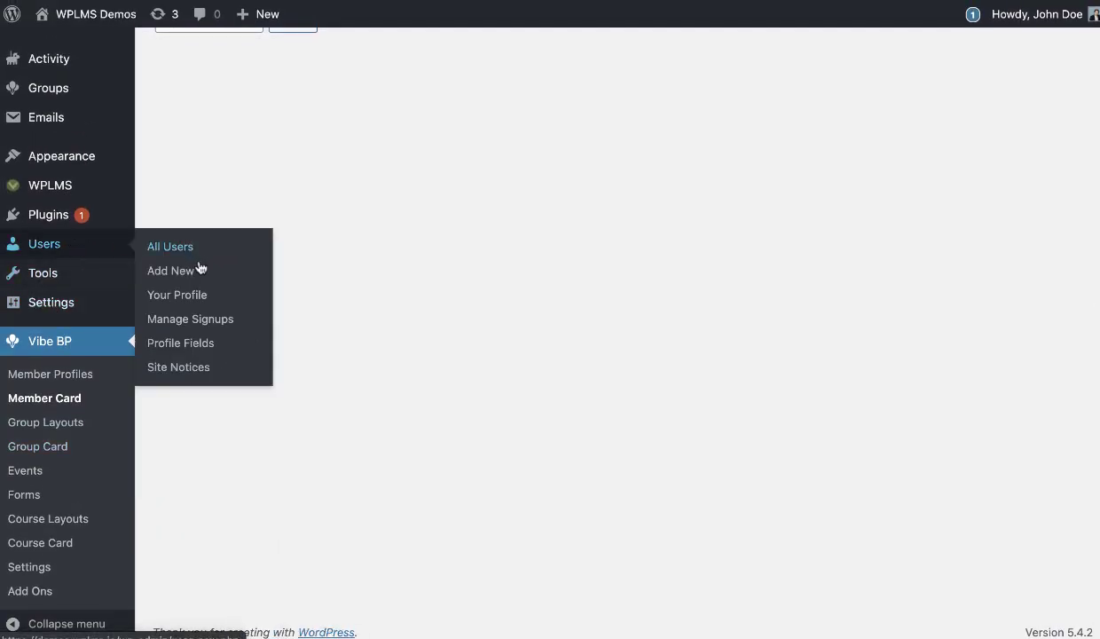
left_click(188, 346)
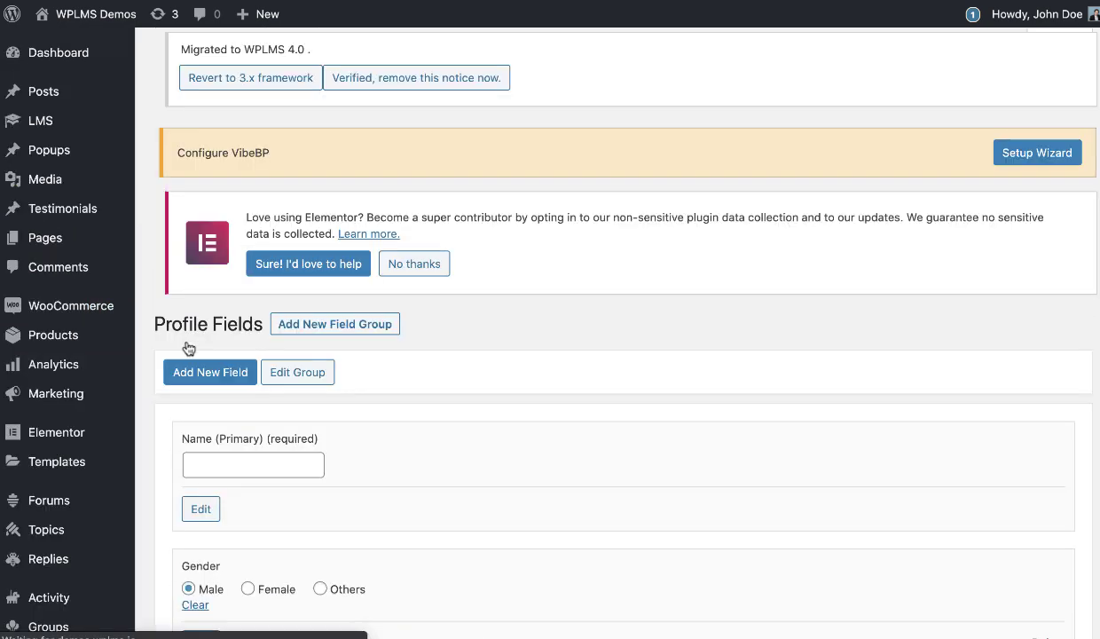
scroll(184, 348, "down", 10)
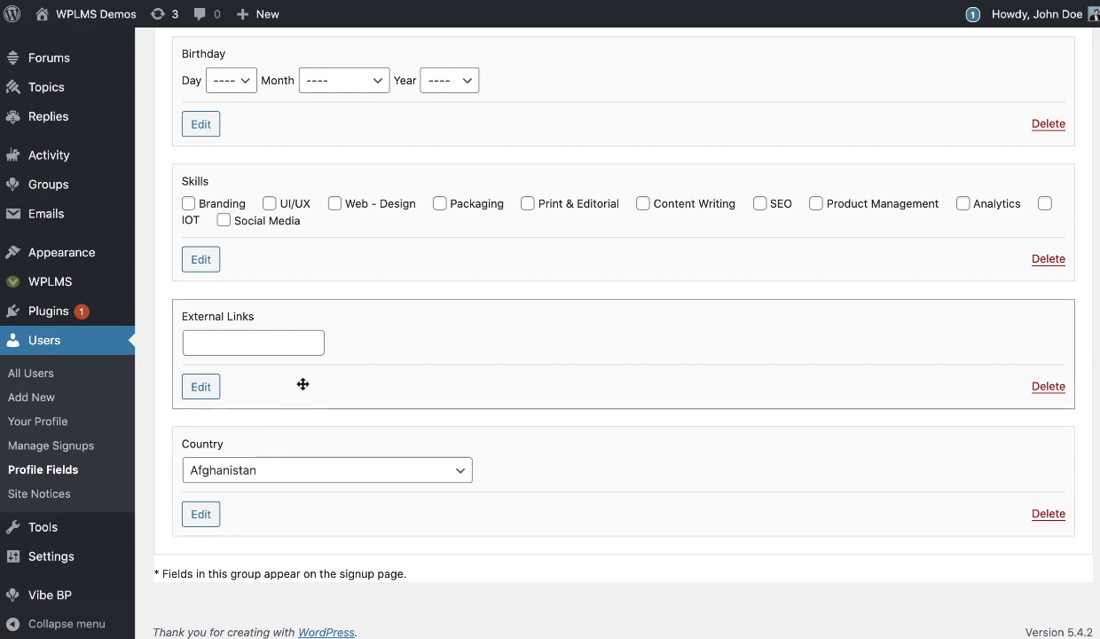
scroll(206, 390, "up", 3)
left_click(200, 514)
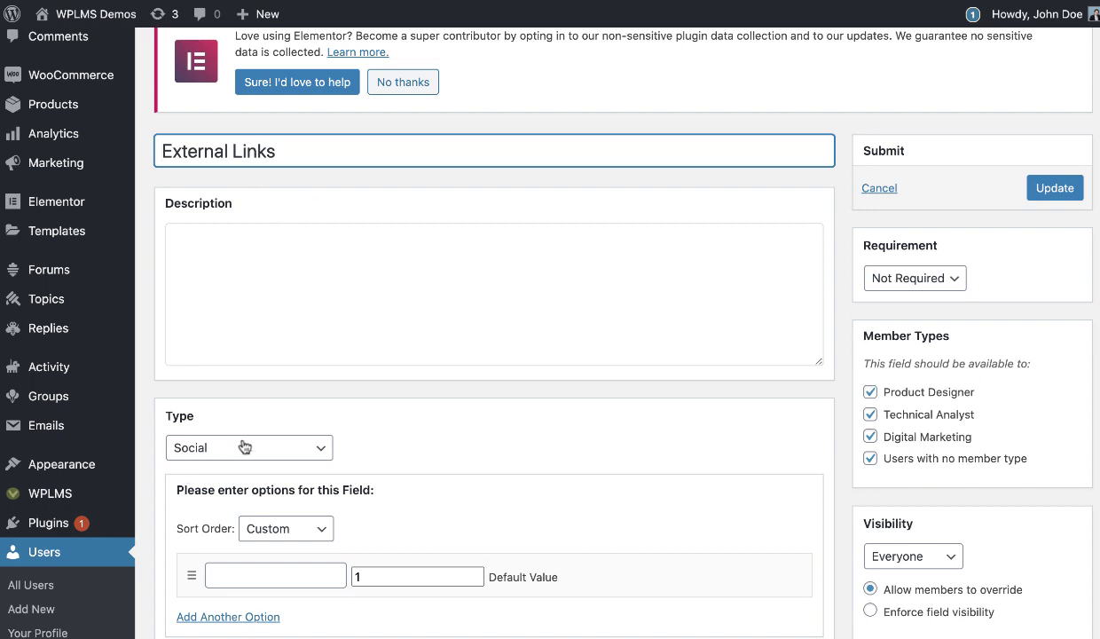
scroll(237, 450, "down", 3)
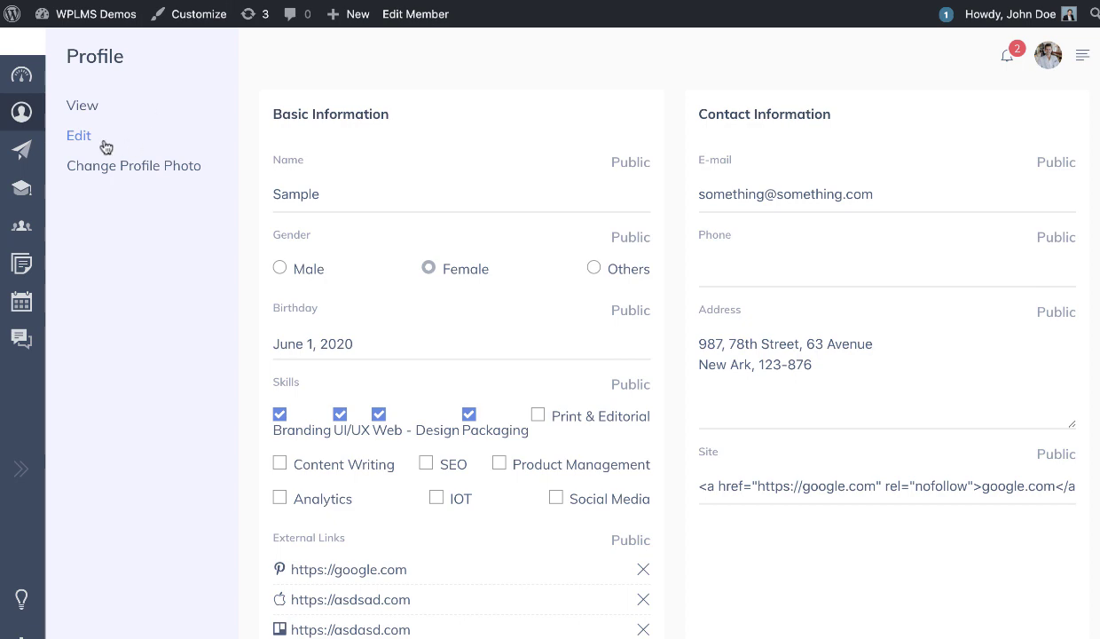
- Open the Sample member's profile view and scroll through its photo, ratings, social icons and contact info
scroll(103, 144, "down", 2)
scroll(103, 145, "up", 2)
scroll(106, 148, "down", 1)
scroll(106, 147, "up", 1)
left_click(77, 112)
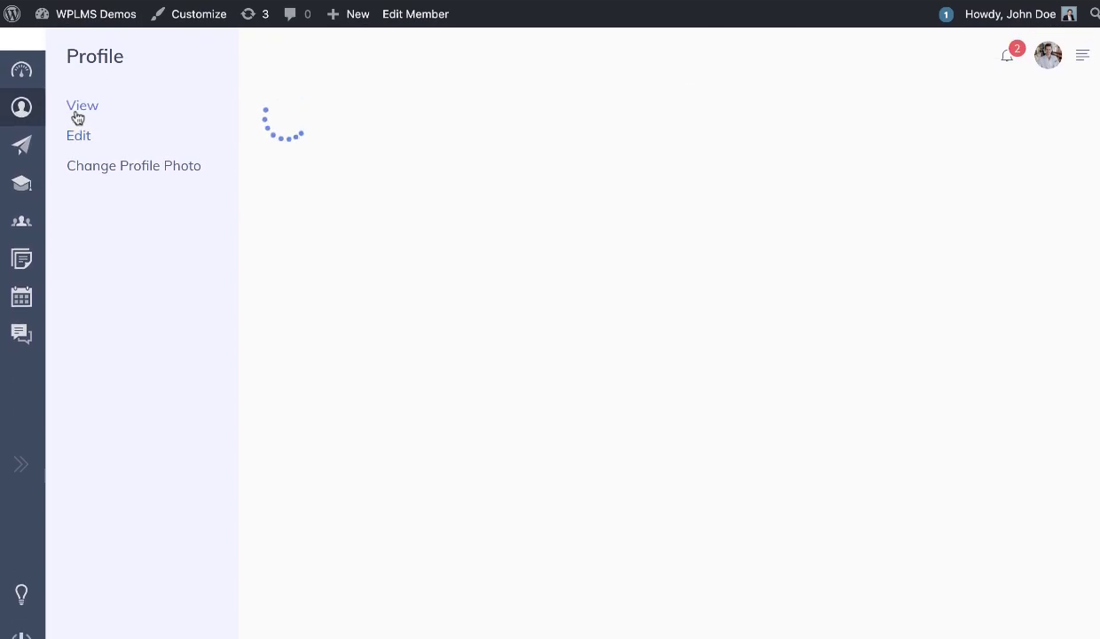
scroll(685, 297, "down", 2)
scroll(688, 293, "down", 4)
scroll(690, 293, "up", 6)
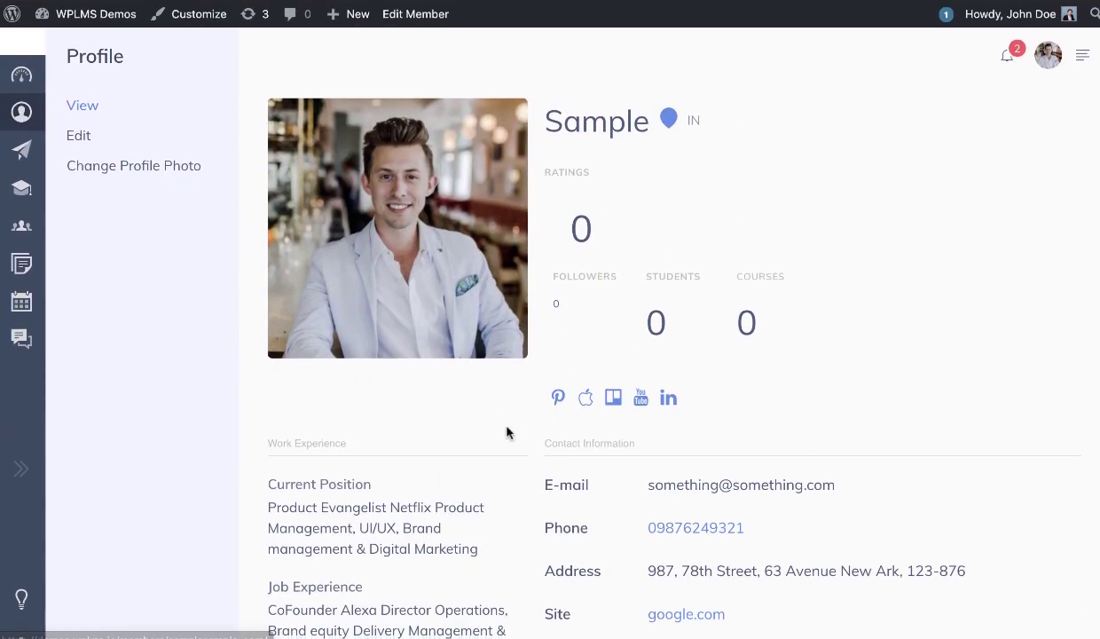
scroll(506, 432, "down", 4)
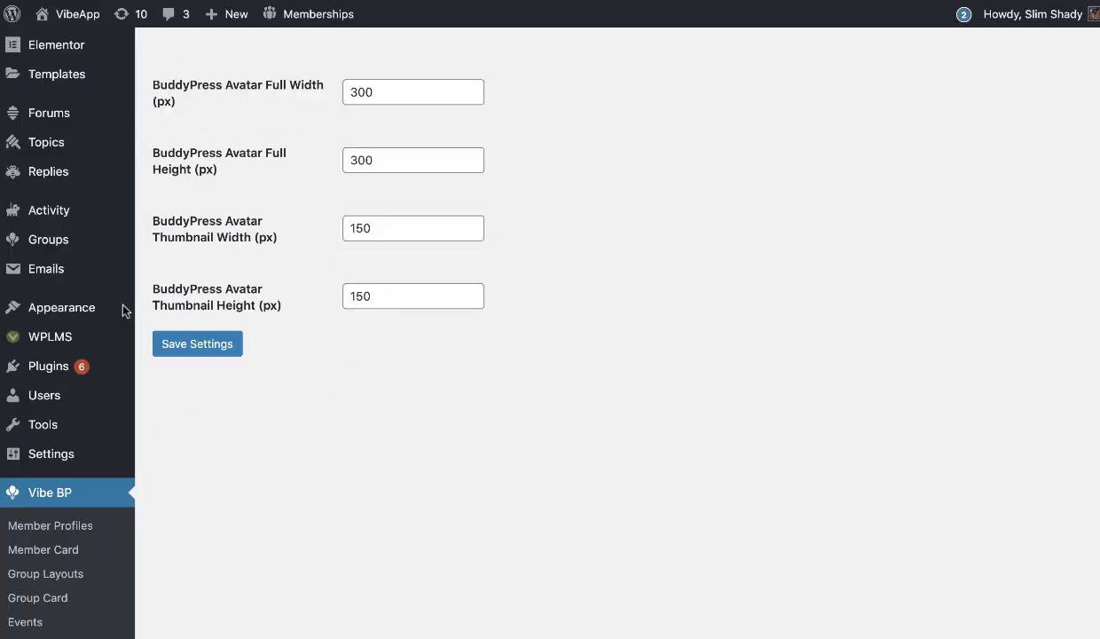
- Open the Vibe BP Member Profiles settings from the admin sidebar
scroll(111, 399, "down", 3)
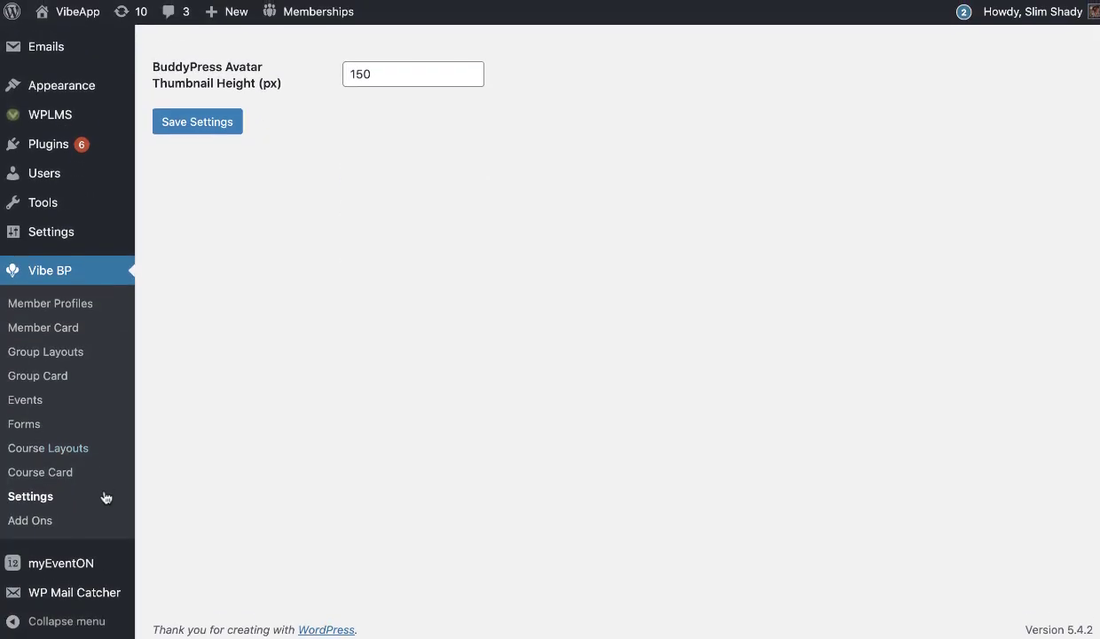
left_click(64, 311)
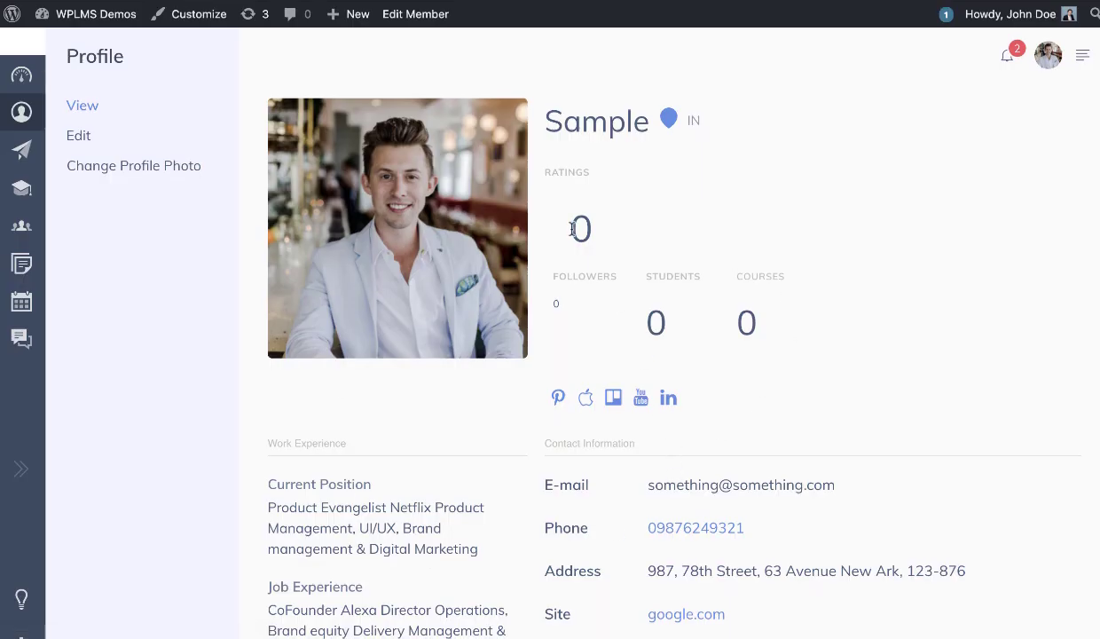
left_click(80, 136)
scroll(398, 355, "down", 3)
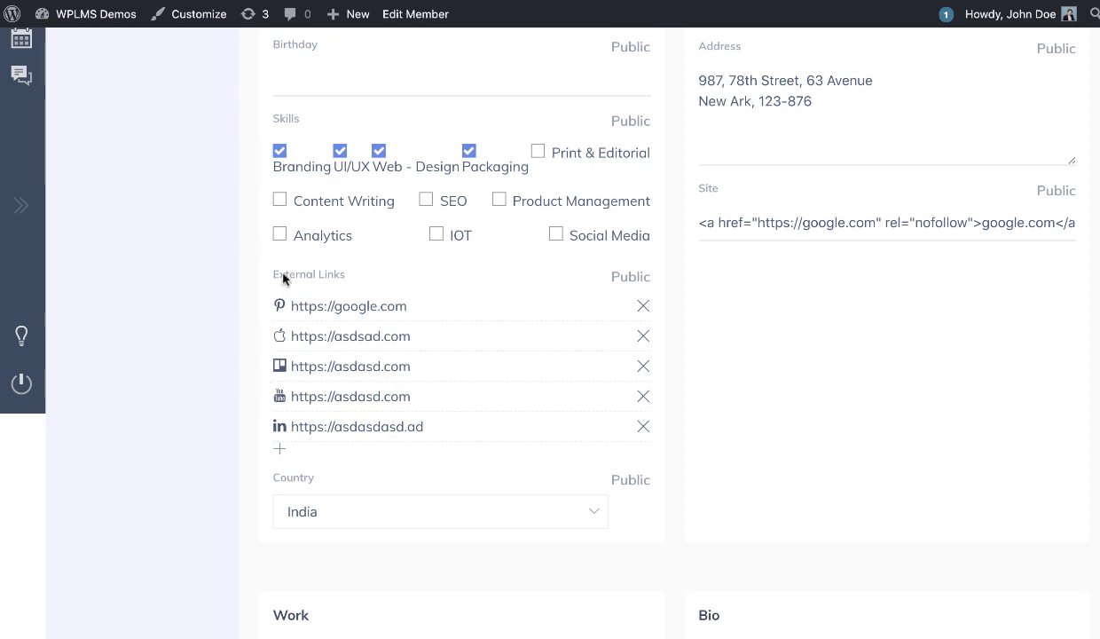
left_click(279, 448)
scroll(417, 479, "down", 2)
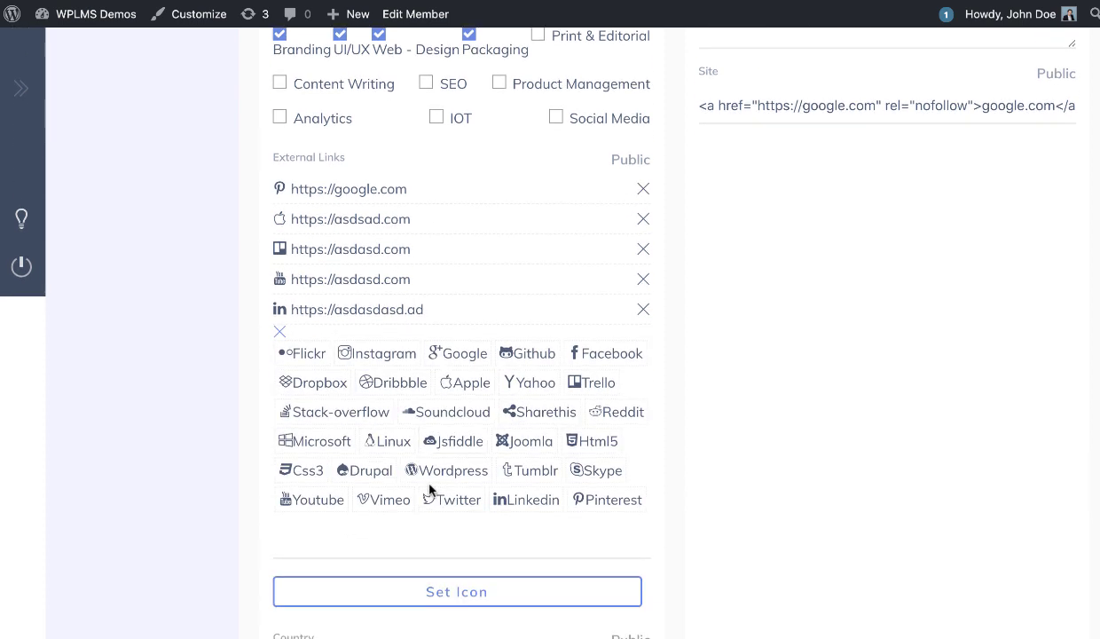
left_click(585, 470)
left_click(343, 539)
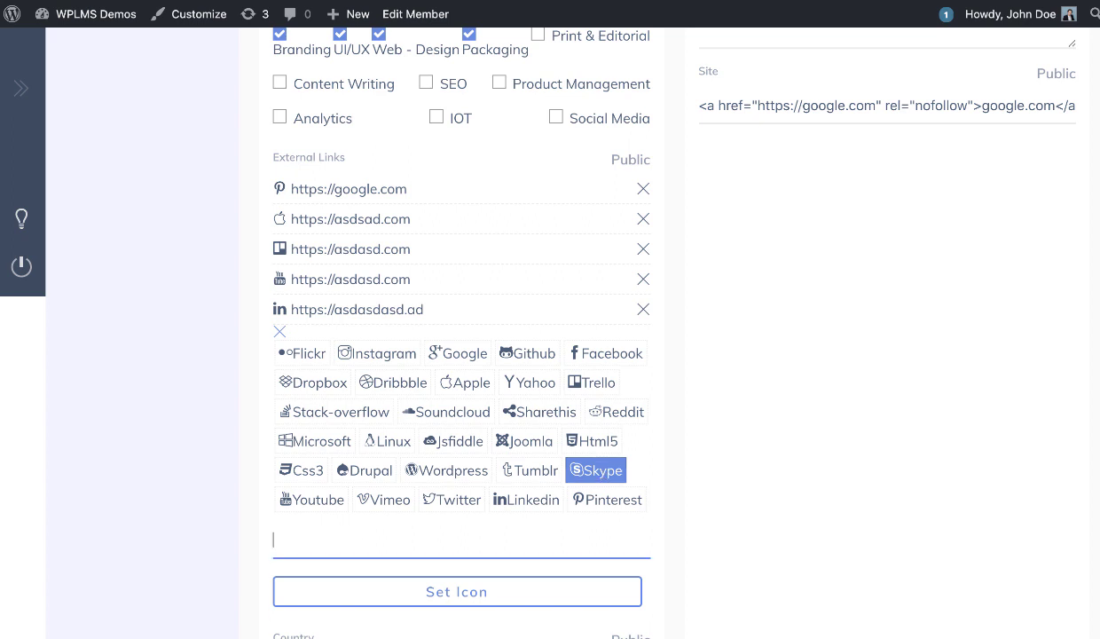
type("https://s")
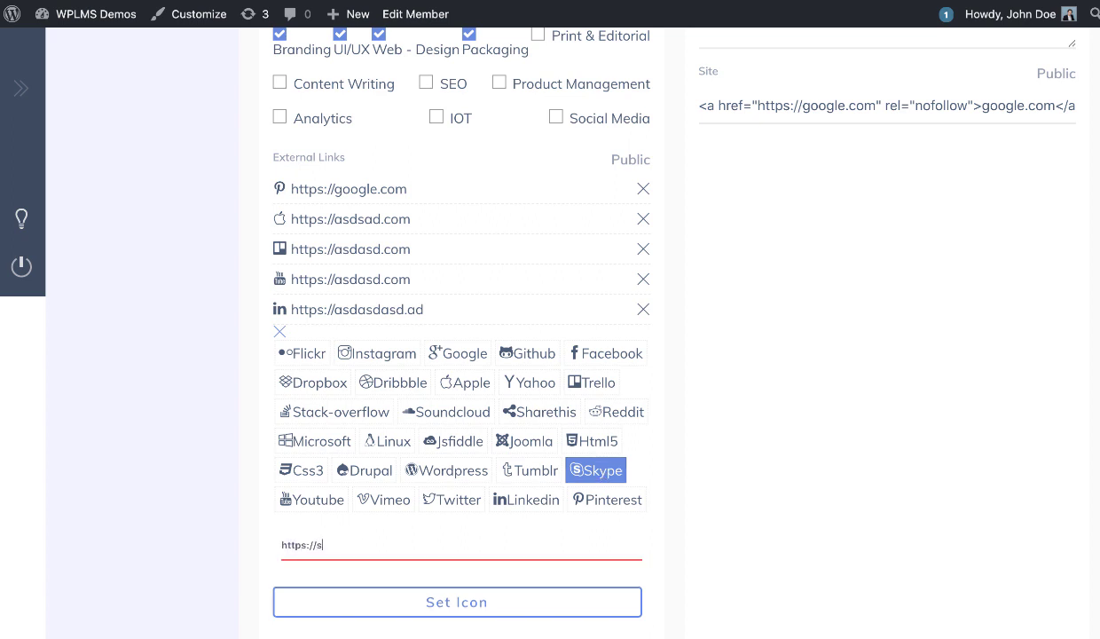
type("kype.com")
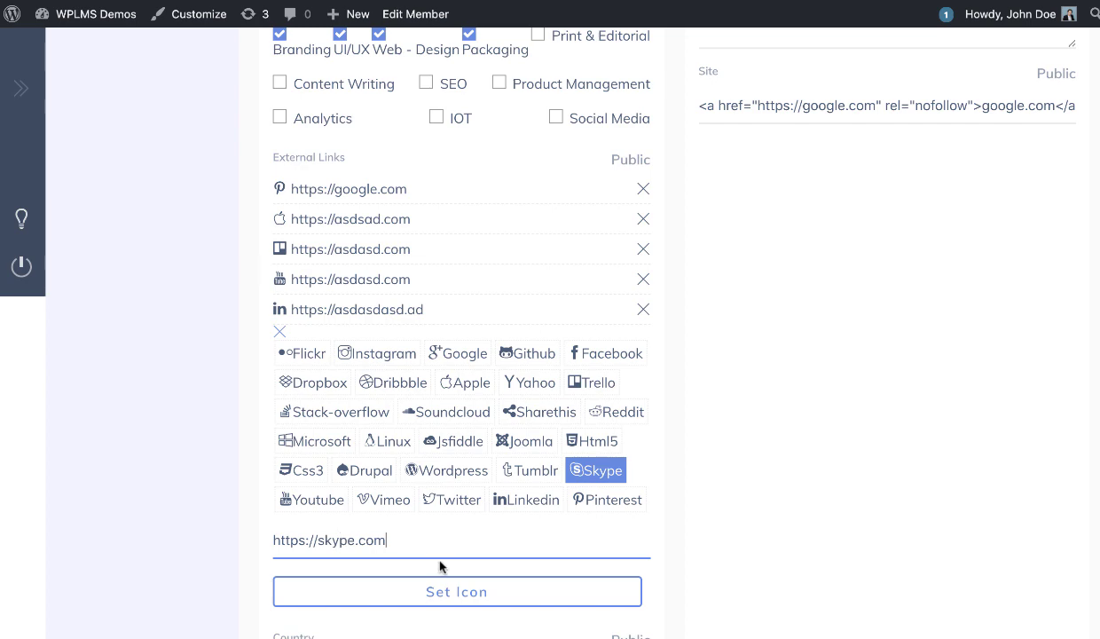
type("/sadasd")
left_click(431, 588)
scroll(417, 347, "up", 5)
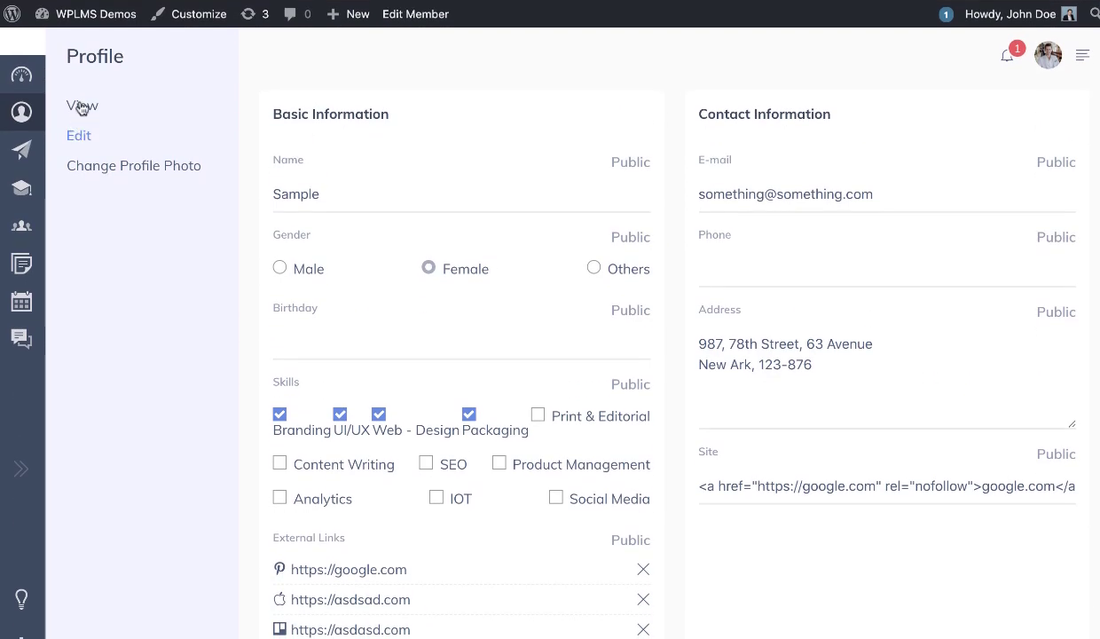
left_click(80, 106)
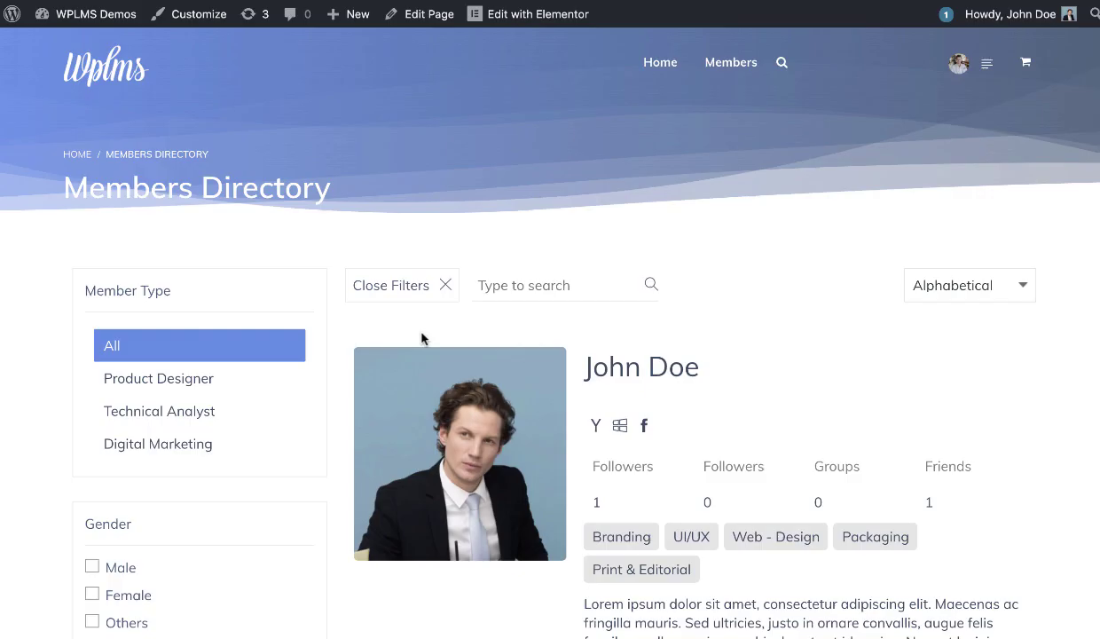
- Scroll the Members Directory page to inspect the member card's social icons
scroll(799, 430, "down", 2)
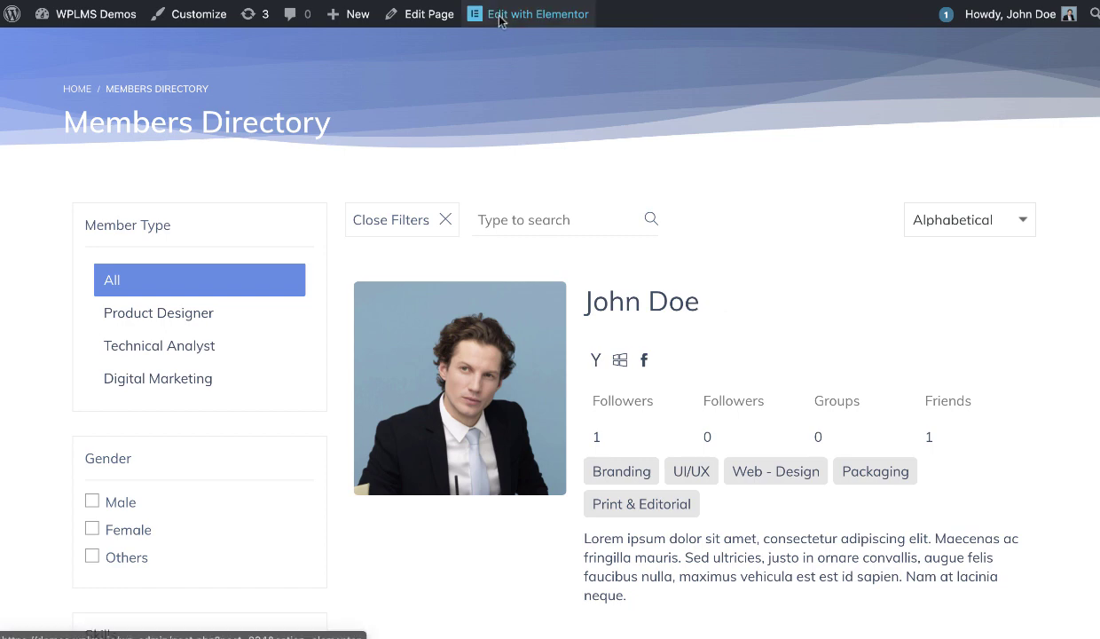
- Filter the directory to Print & Editorial skill and Female members
scroll(479, 257, "down", 2)
scroll(277, 412, "down", 5)
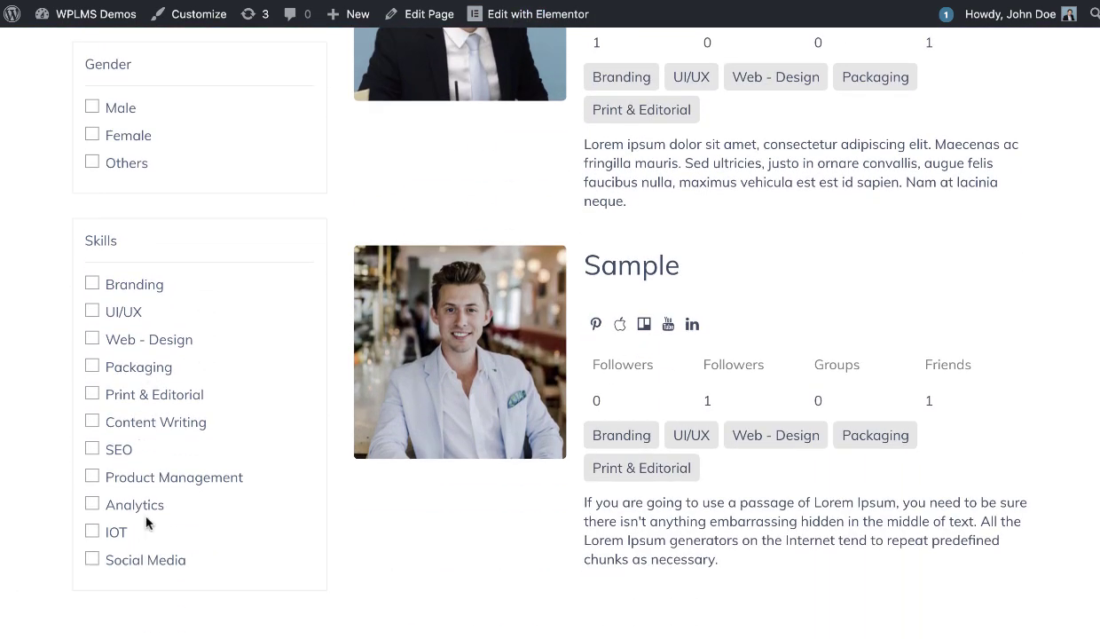
left_click(145, 397)
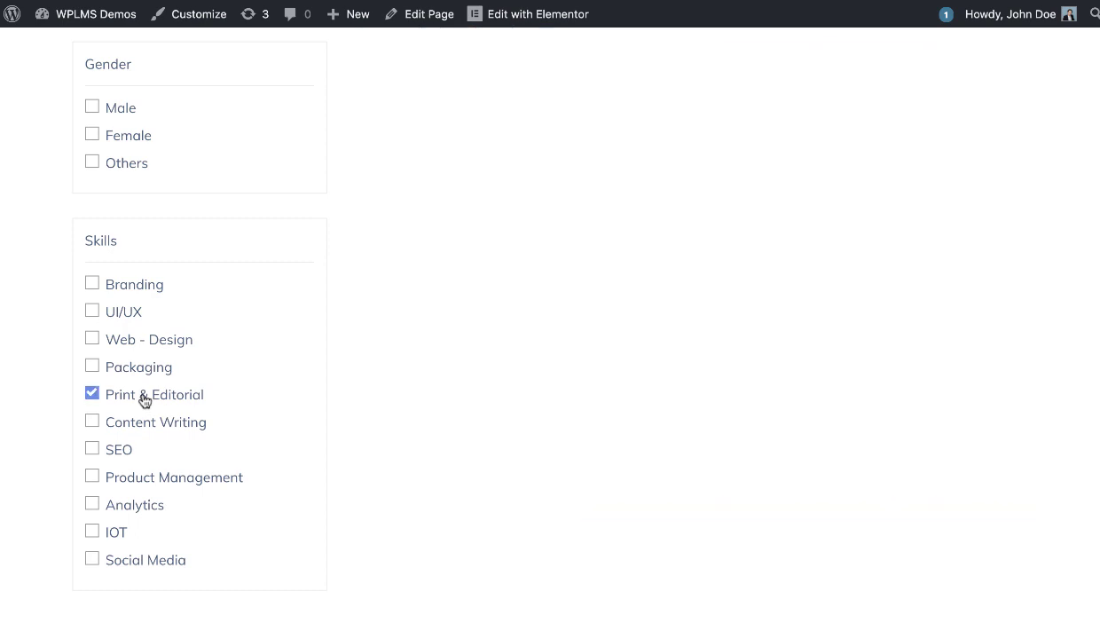
scroll(346, 400, "up", 4)
left_click(127, 443)
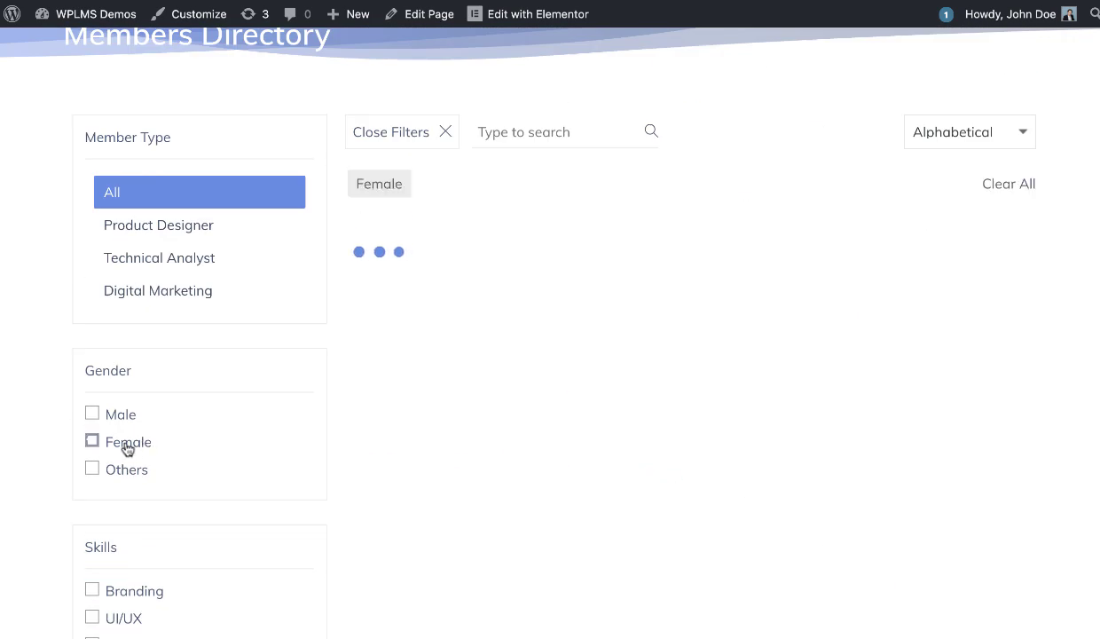
scroll(592, 256, "down", 3)
scroll(593, 257, "down", 2)
scroll(589, 253, "up", 5)
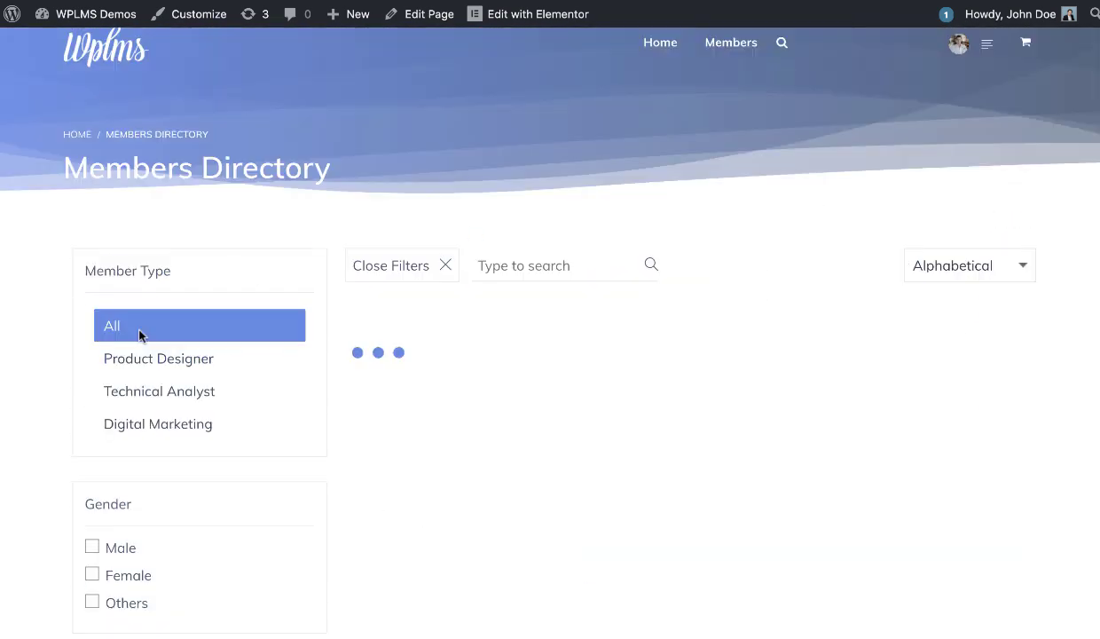
left_click(500, 266)
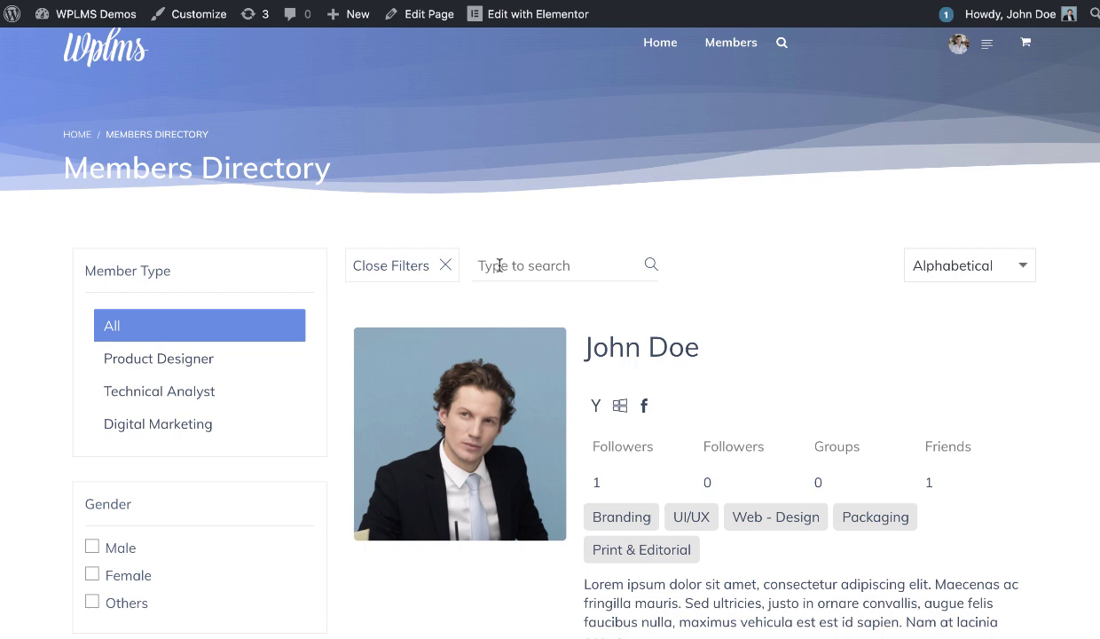
type("sample")
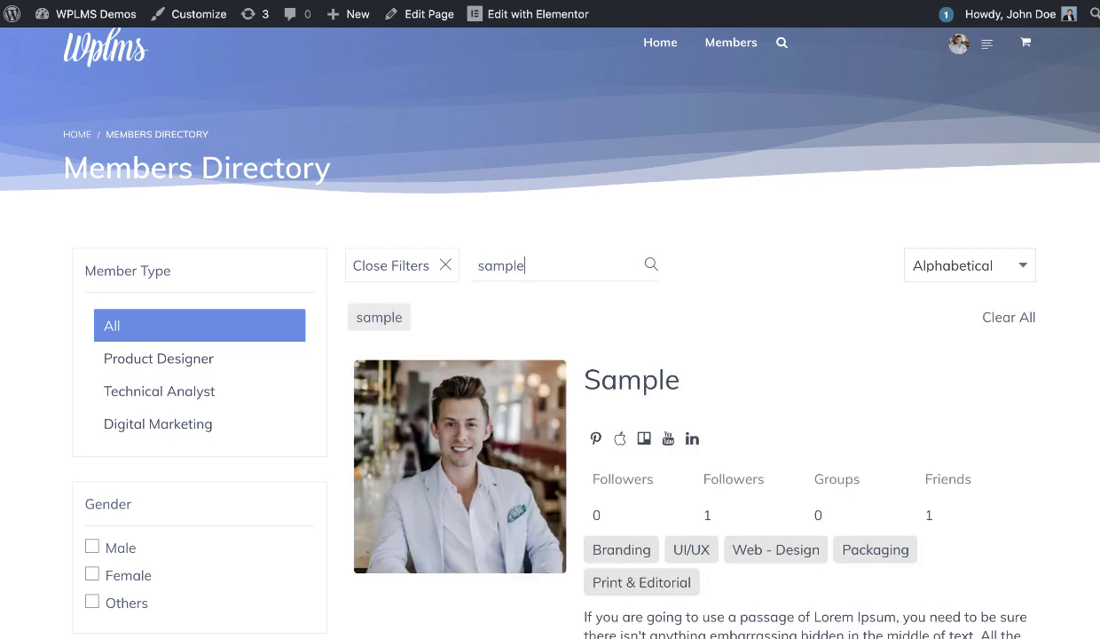
scroll(499, 266, "down", 3)
scroll(551, 355, "up", 1)
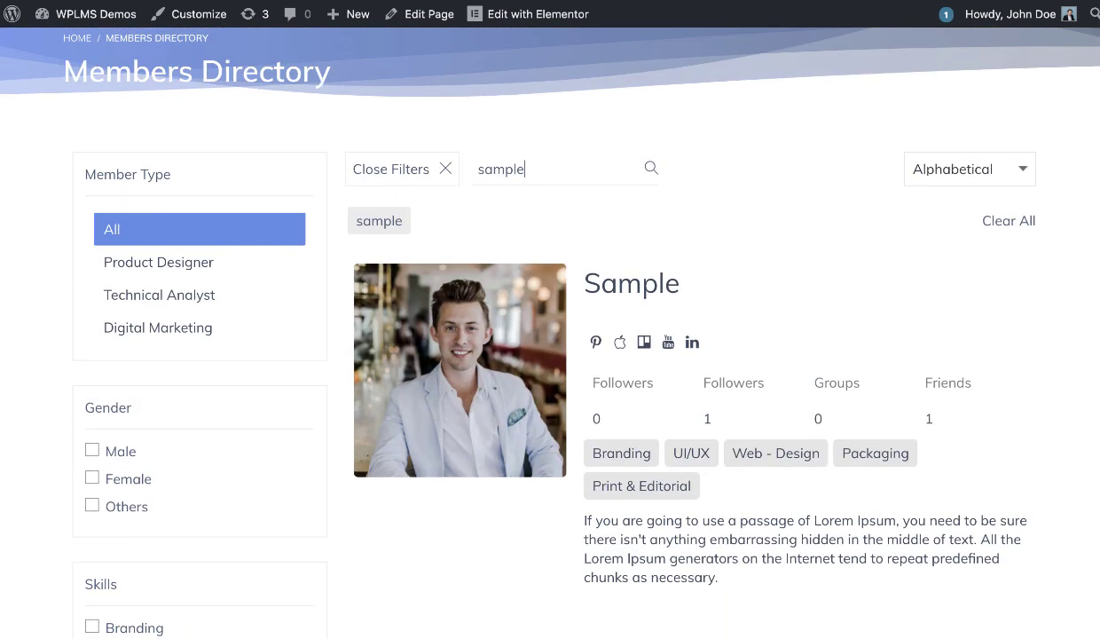
left_click(665, 536)
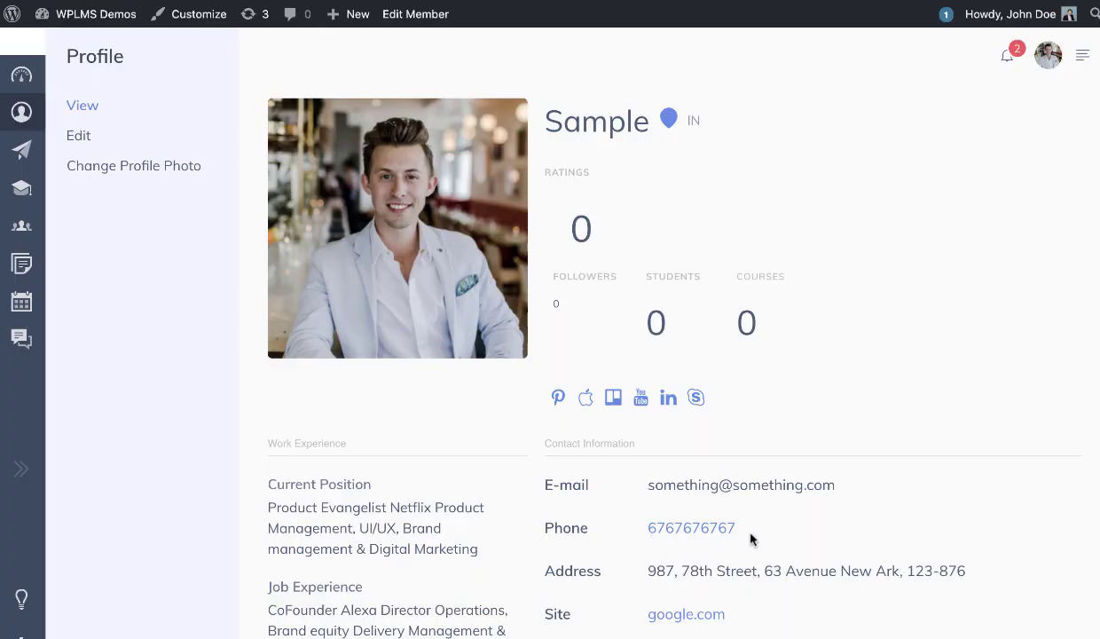